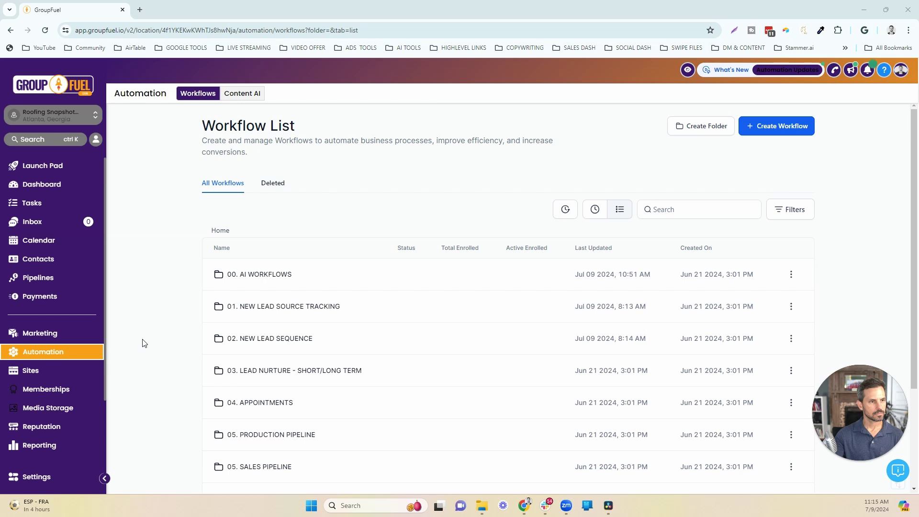
Step: Open the AIR AI VOICE workflow in the 00. AI WORKFLOWS folder, review its contact tag trigger, and return to the folder
scroll(144, 343, down, 2)
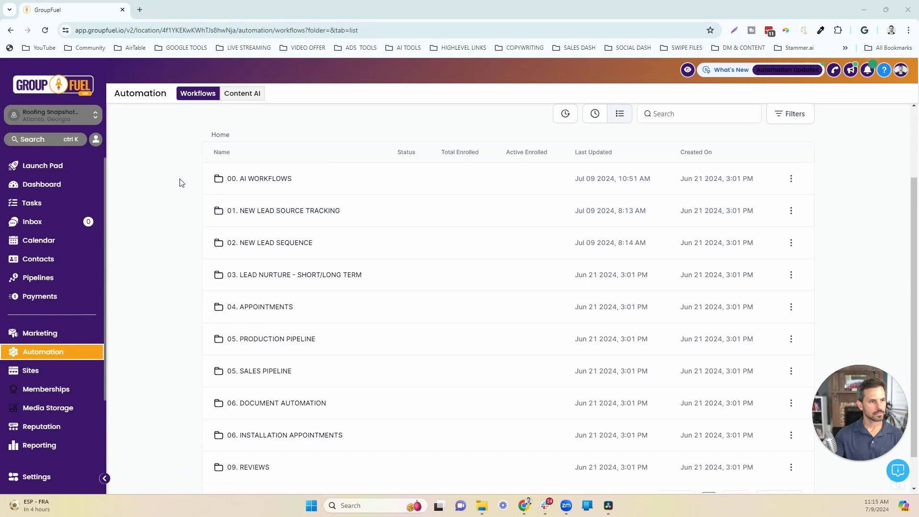
scroll(173, 239, up, 1)
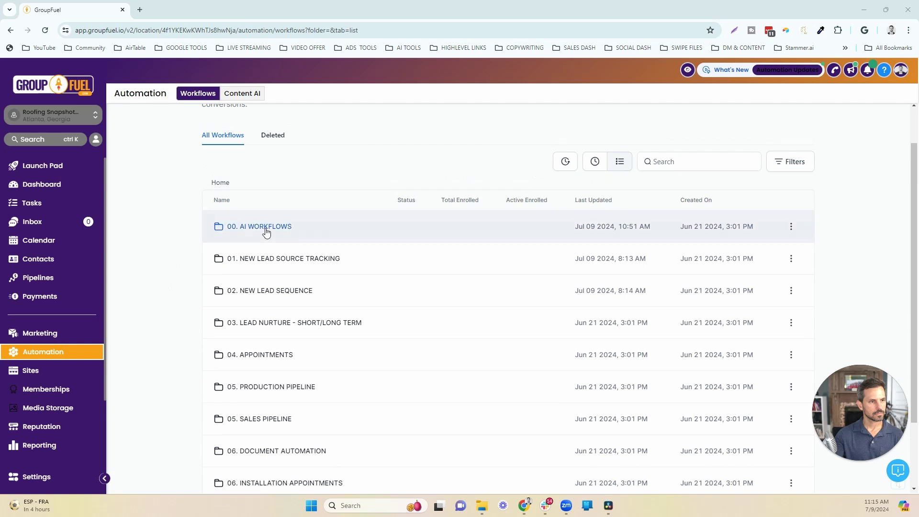
click(267, 227)
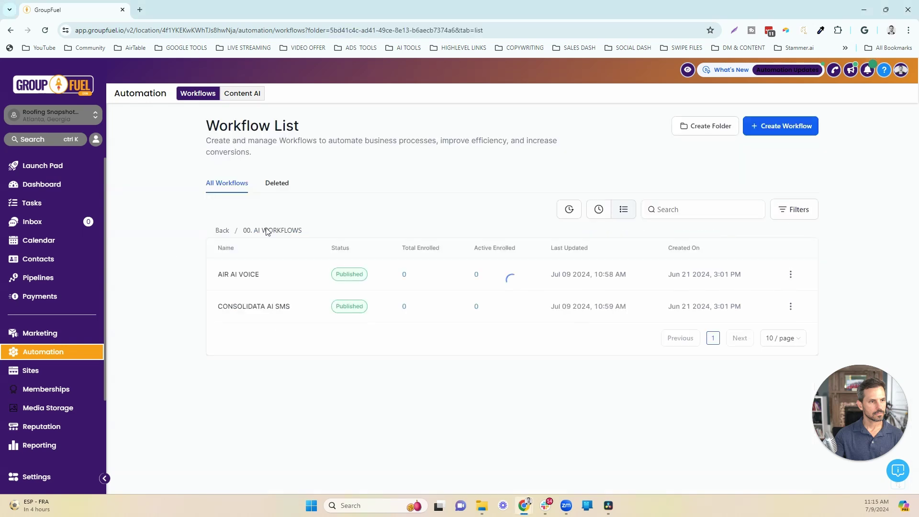
click(235, 275)
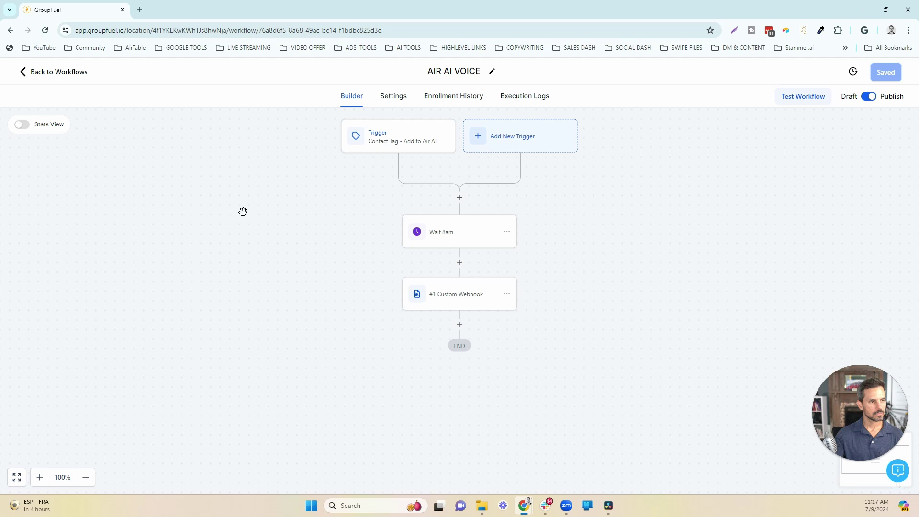
click(408, 149)
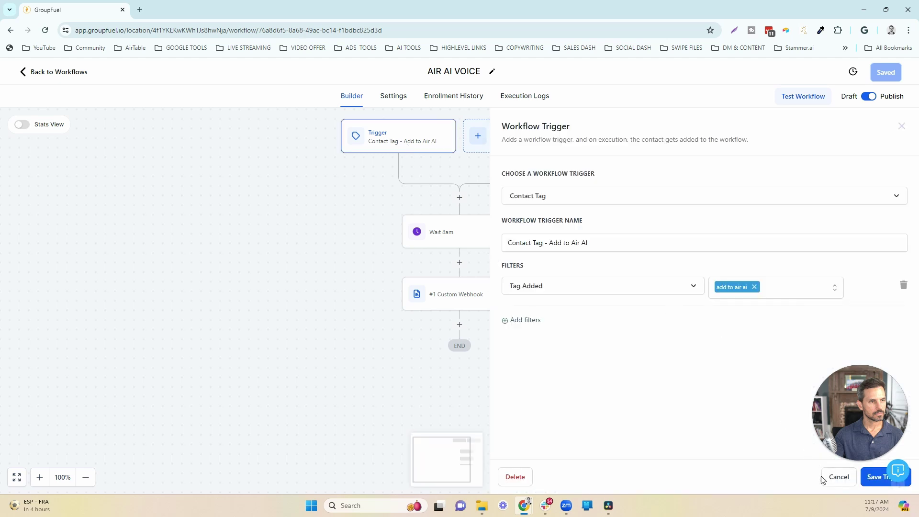
click(837, 481)
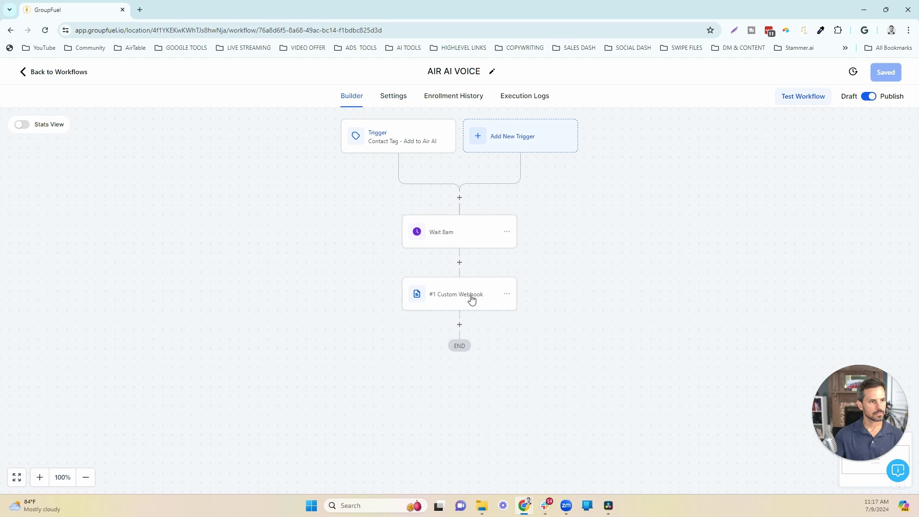
click(79, 73)
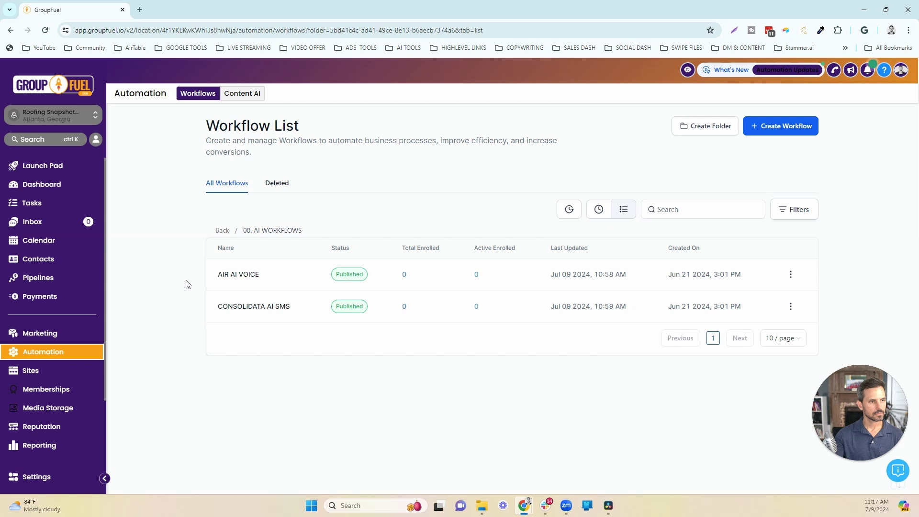
Step: Open the CONSOLIDATA AI SMS workflow, review the filters of its Customer Replied SMS trigger, and return to the workflow list
click(228, 310)
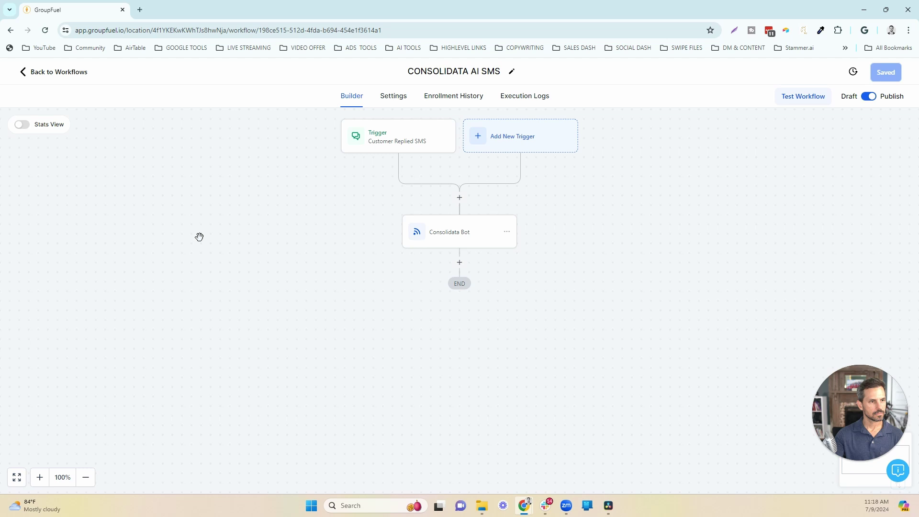
click(393, 150)
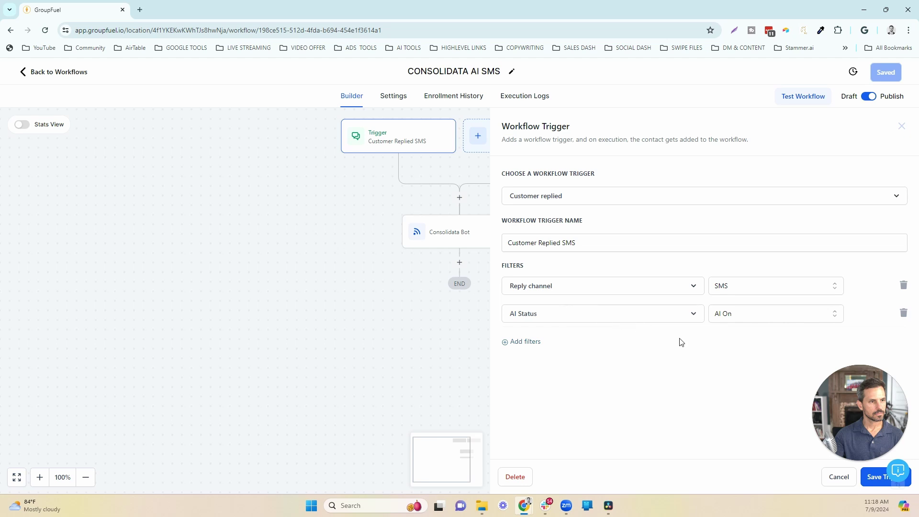
key(Escape)
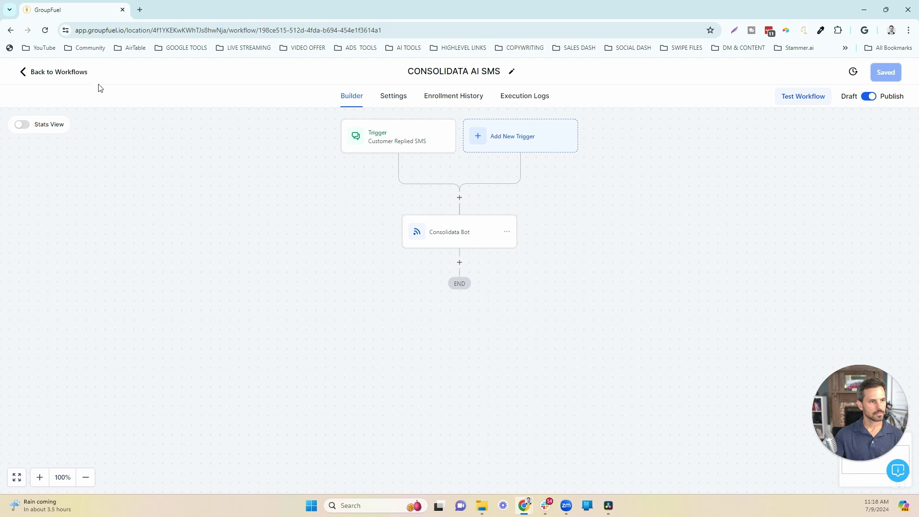
click(72, 72)
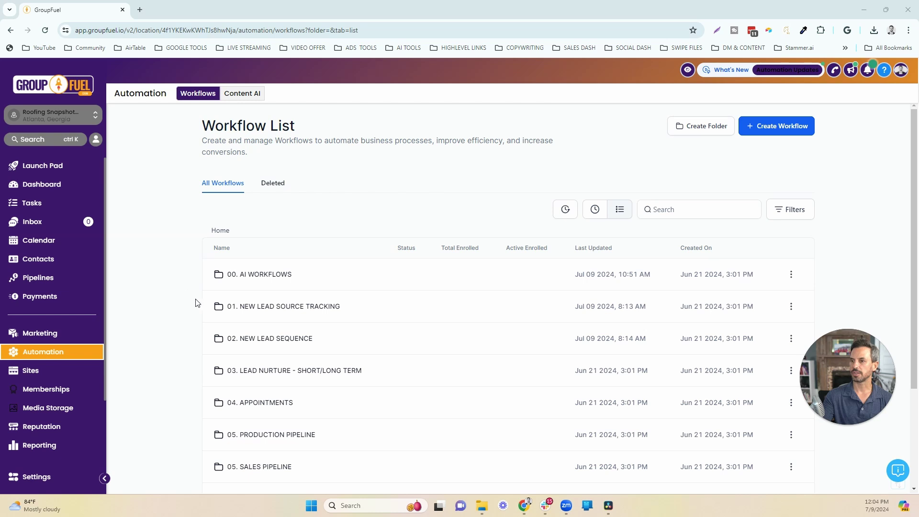
Step: Open the 01. NEW LEAD SOURCE TRACKING folder and look through its workflows
click(297, 309)
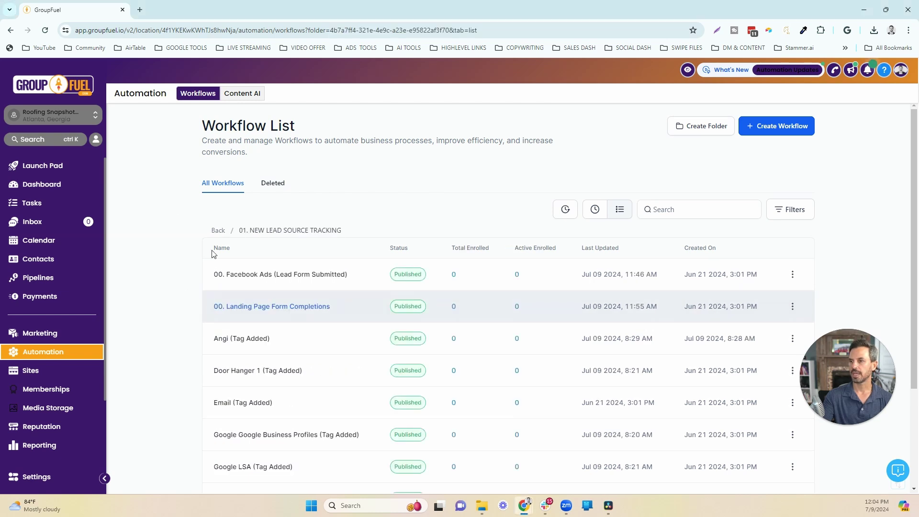
scroll(192, 344, down, 1)
scroll(191, 343, down, 2)
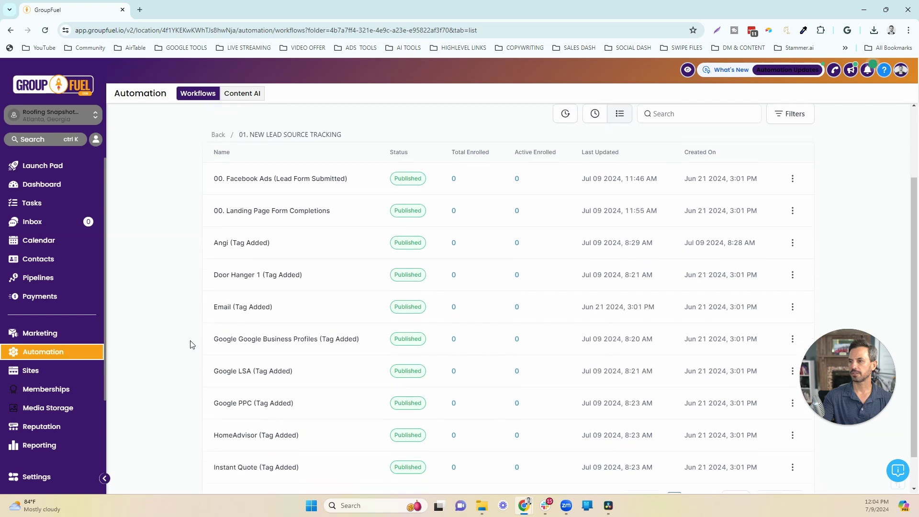
scroll(191, 343, up, 3)
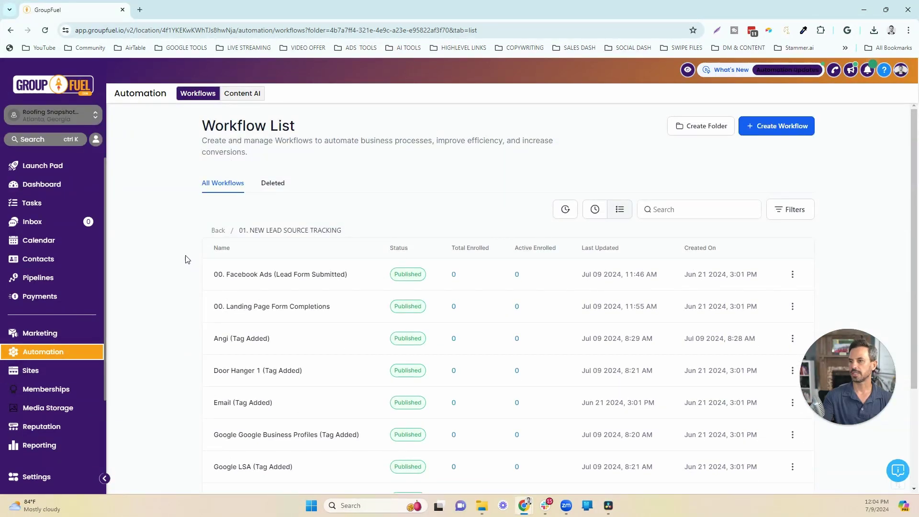
Step: Open the 00. Facebook Ads (Lead Form Submitted) workflow and review its lead form trigger's name and filters without changing them
click(328, 280)
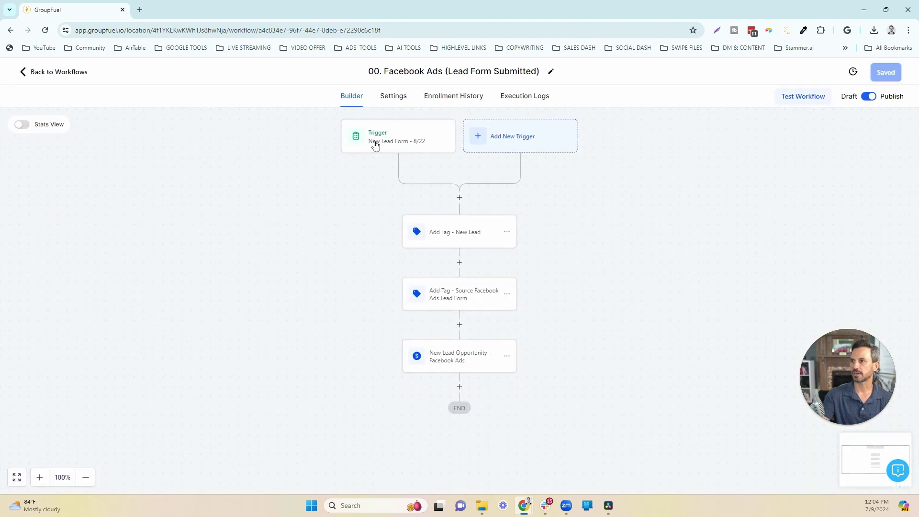
click(376, 146)
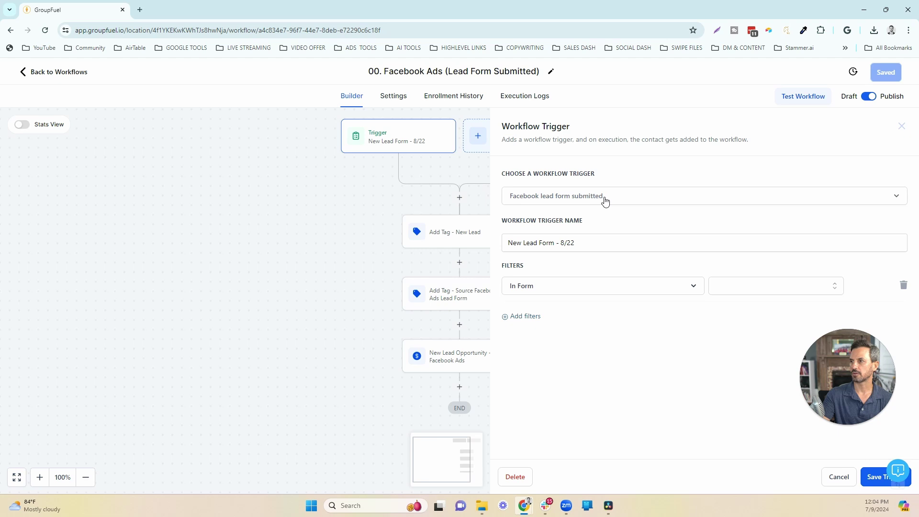
drag(576, 243, 552, 246)
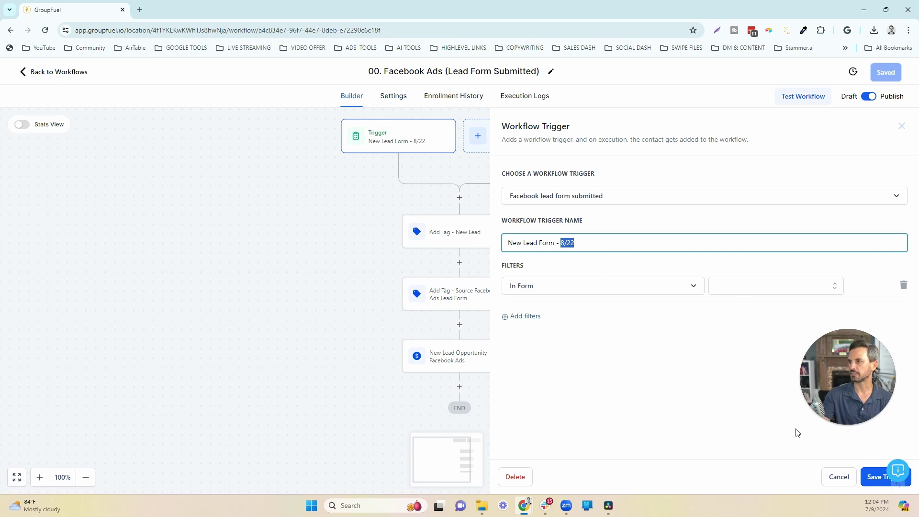
click(824, 470)
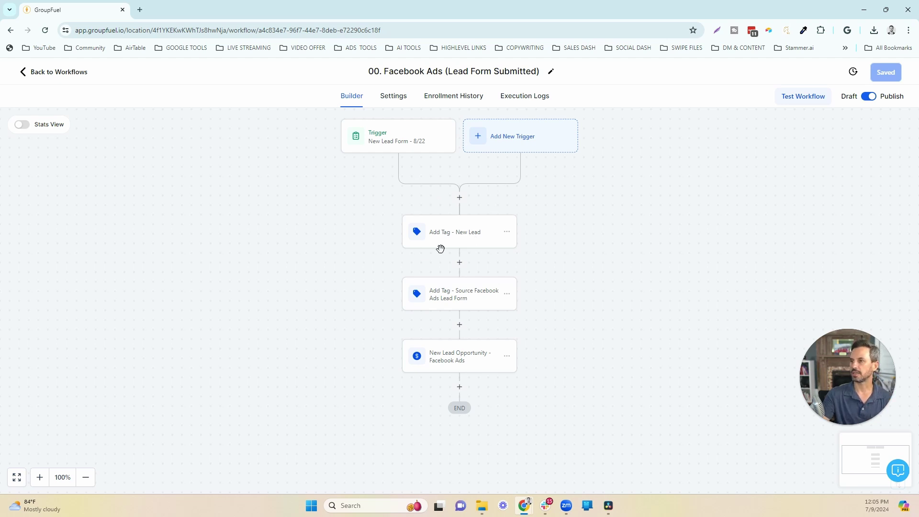
Step: Review the Facebook Ads source tag action and the pipeline, stage and source settings of the New Lead Opportunity action
scroll(380, 211, down, 1)
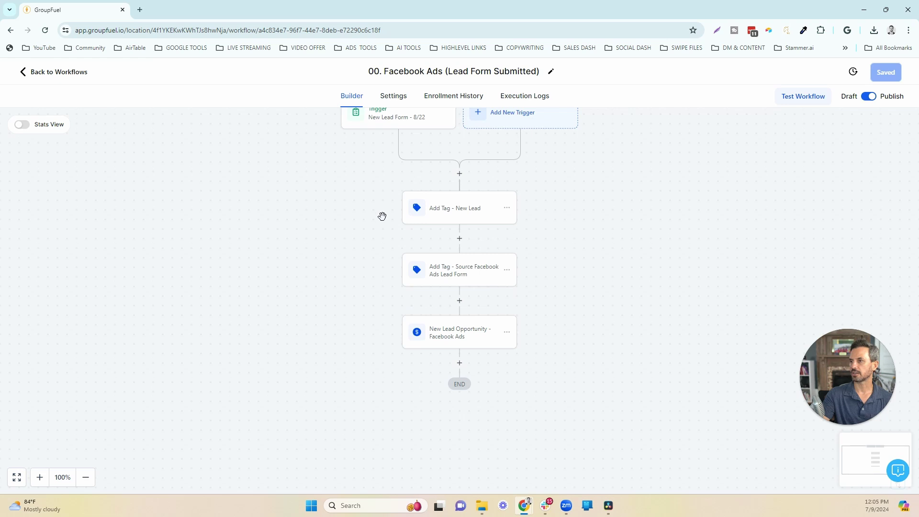
click(445, 268)
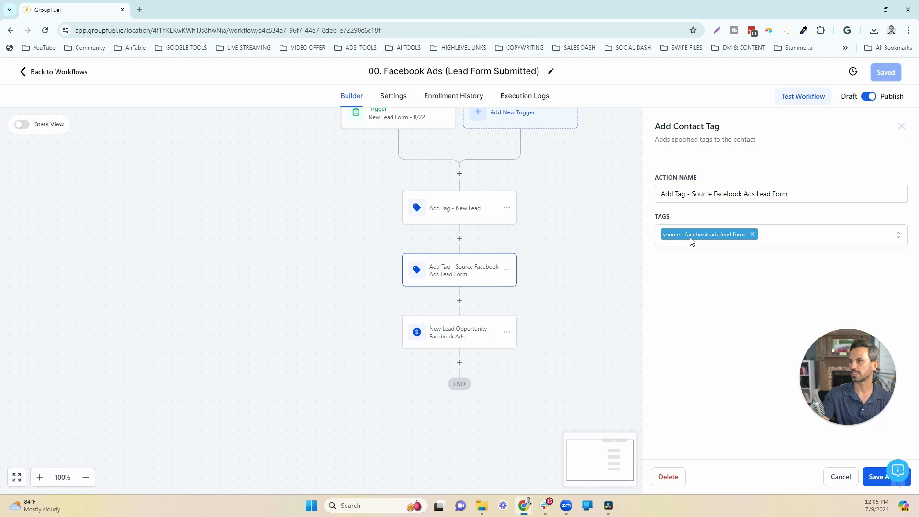
click(838, 476)
click(468, 338)
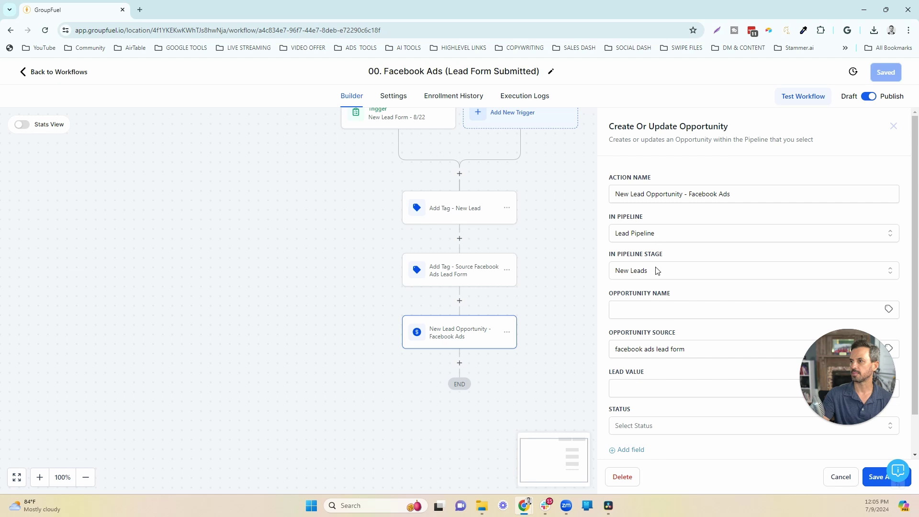
drag(686, 349, 604, 354)
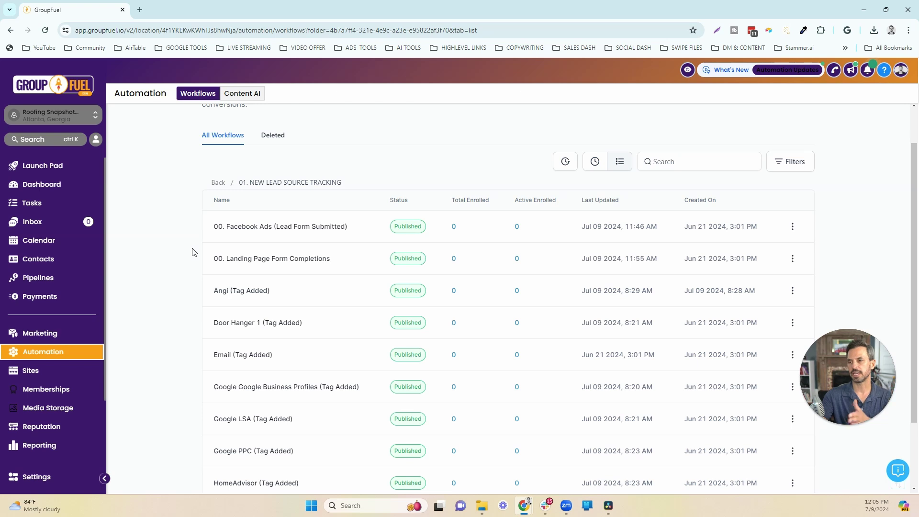
Step: Open the 00. Landing Page Form Completions workflow and examine its form-submitted triggers across the canvas
click(232, 259)
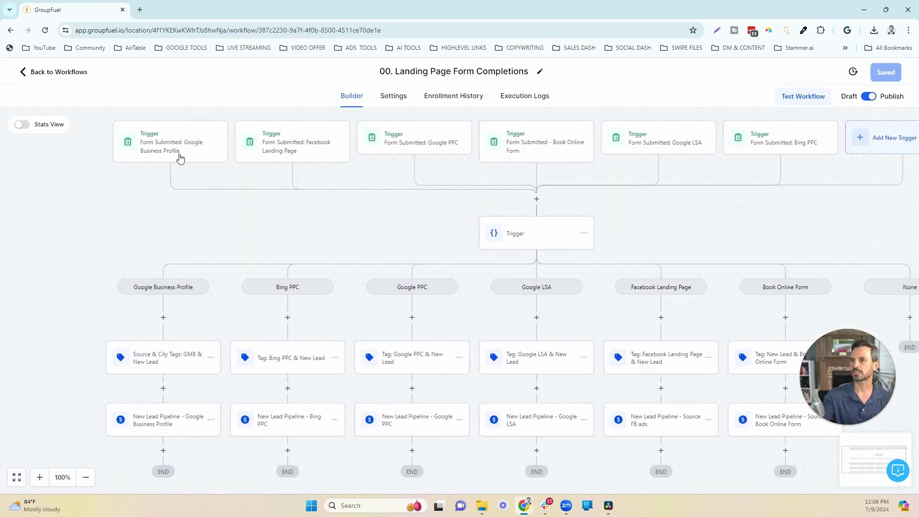
scroll(275, 213, right, 3)
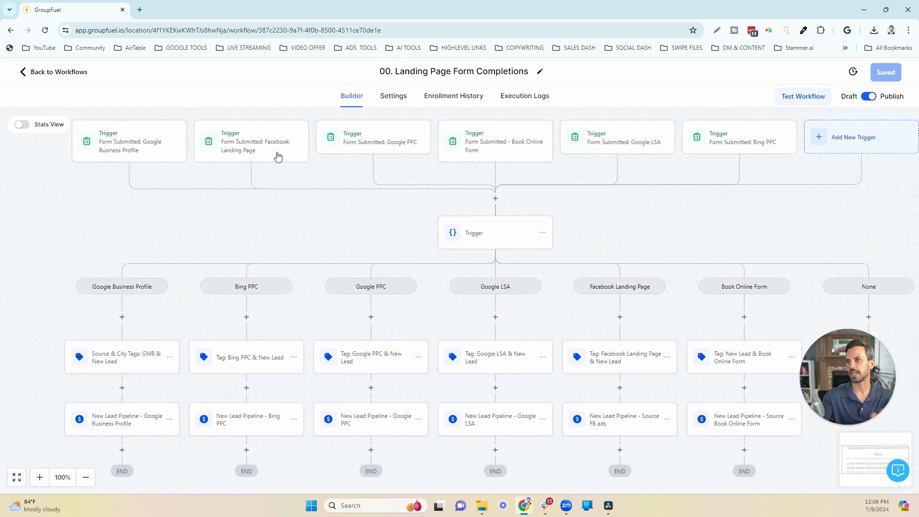
drag(357, 242, 340, 239)
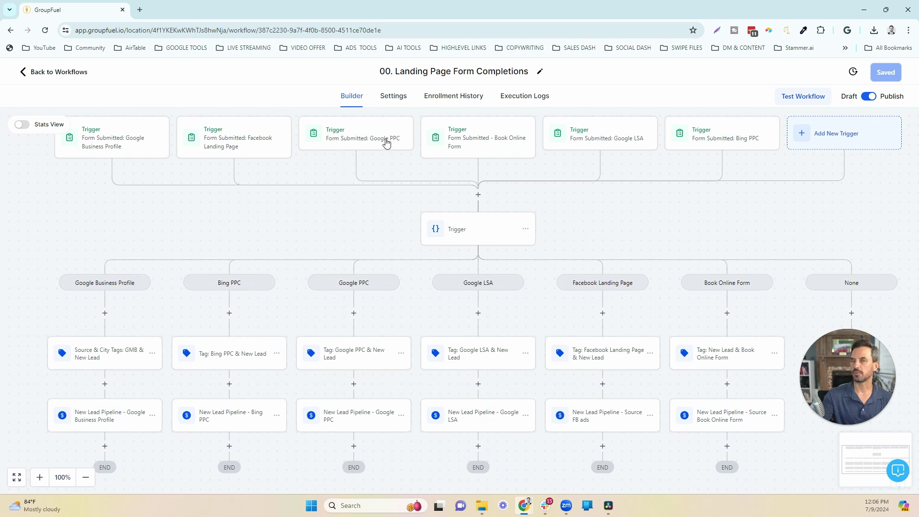
drag(377, 211, 328, 220)
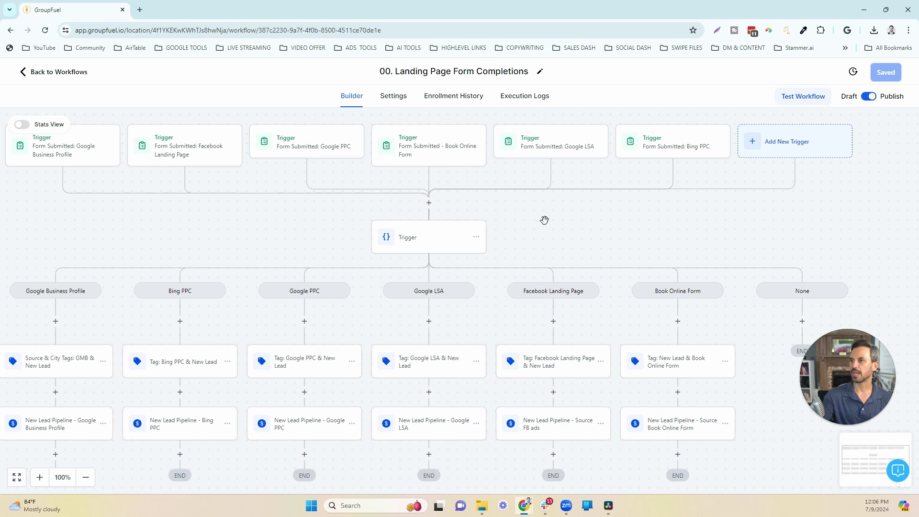
drag(544, 220, 525, 220)
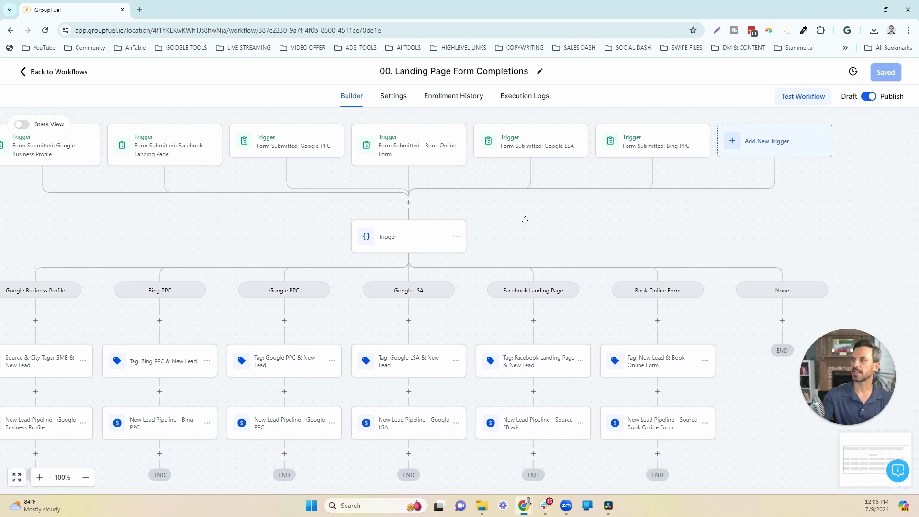
drag(525, 219, 510, 221)
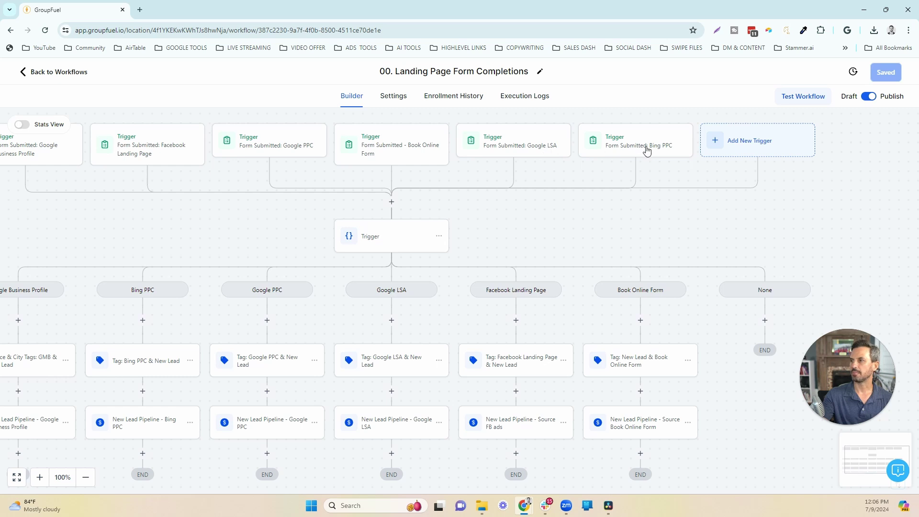
drag(557, 231, 646, 207)
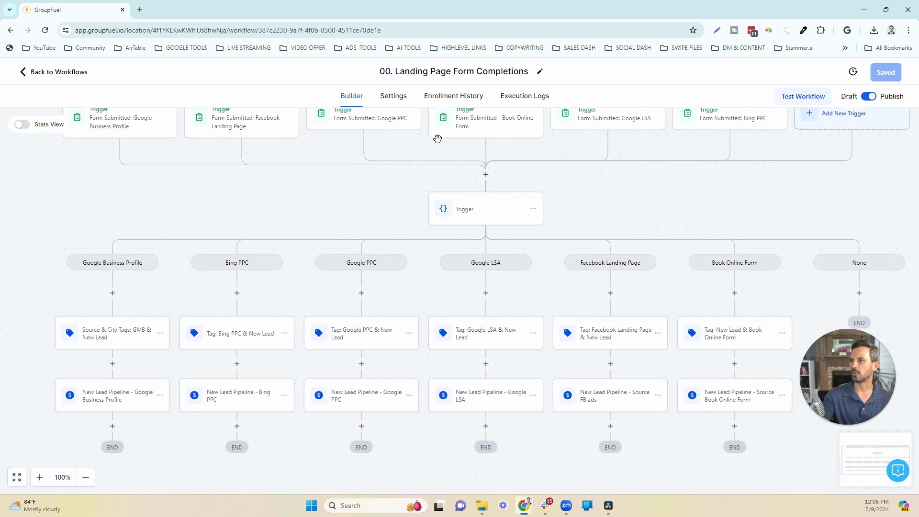
Step: Review the branch conditions of the Trigger condition and the tags added in the Google Business Profile branch, leaving both unchanged
click(480, 211)
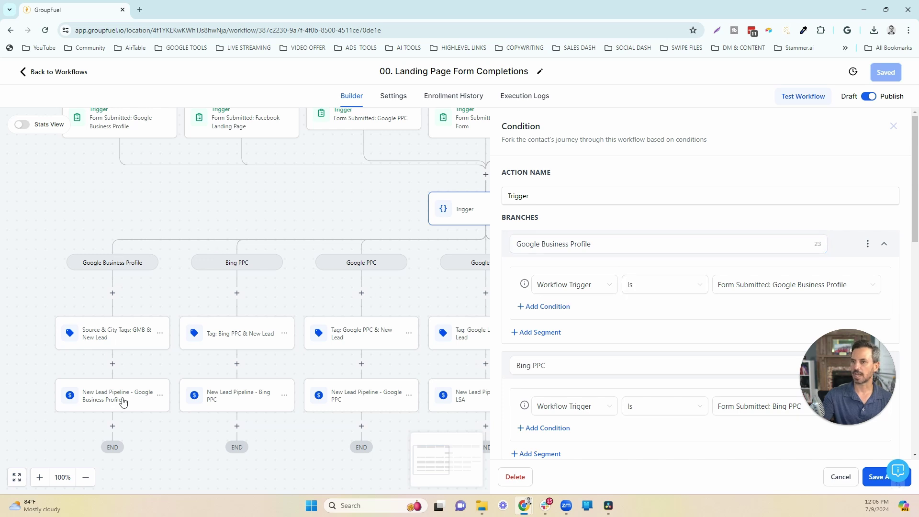
scroll(569, 380, down, 2)
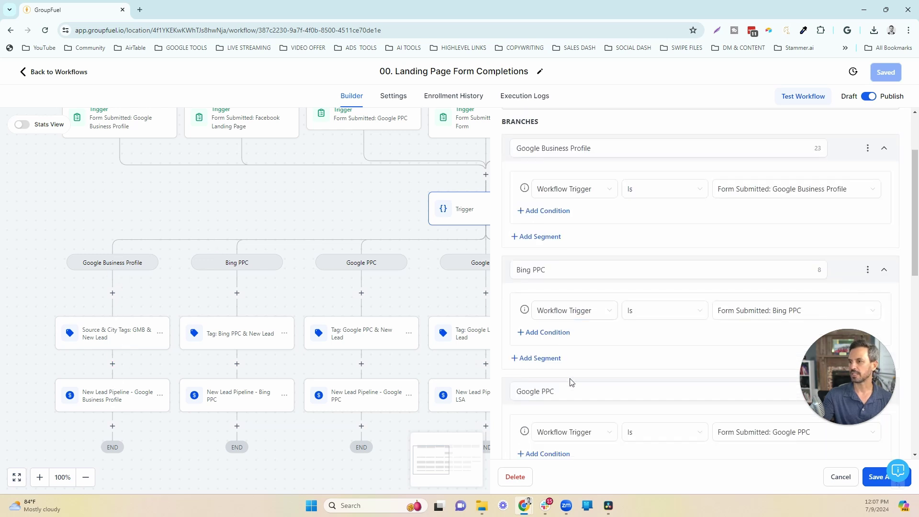
scroll(689, 418, down, 1)
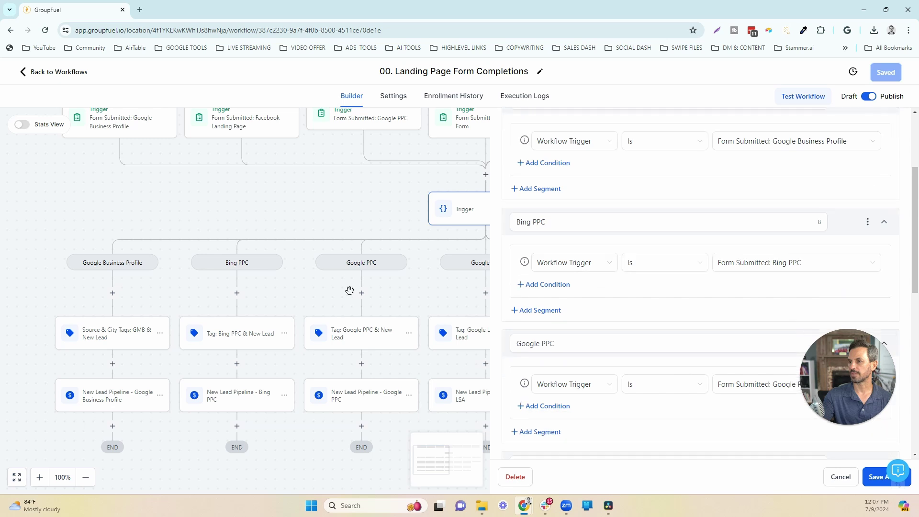
click(836, 477)
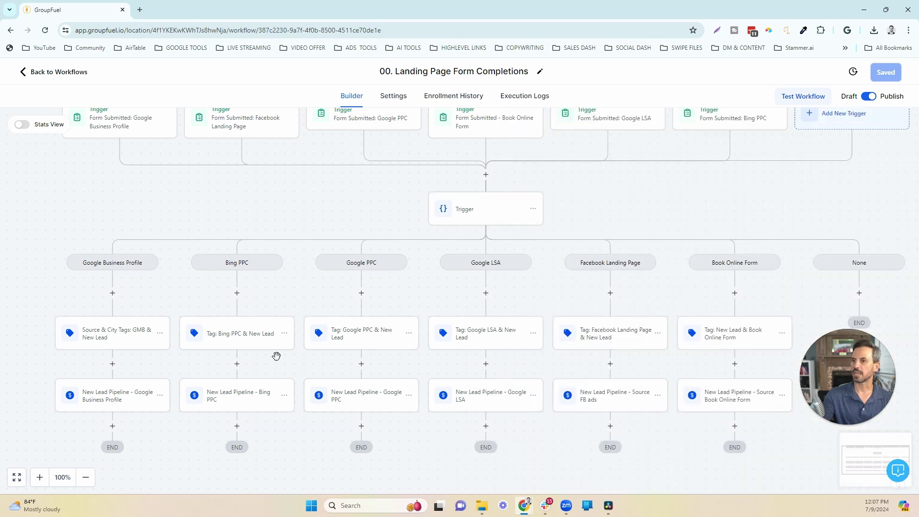
click(118, 340)
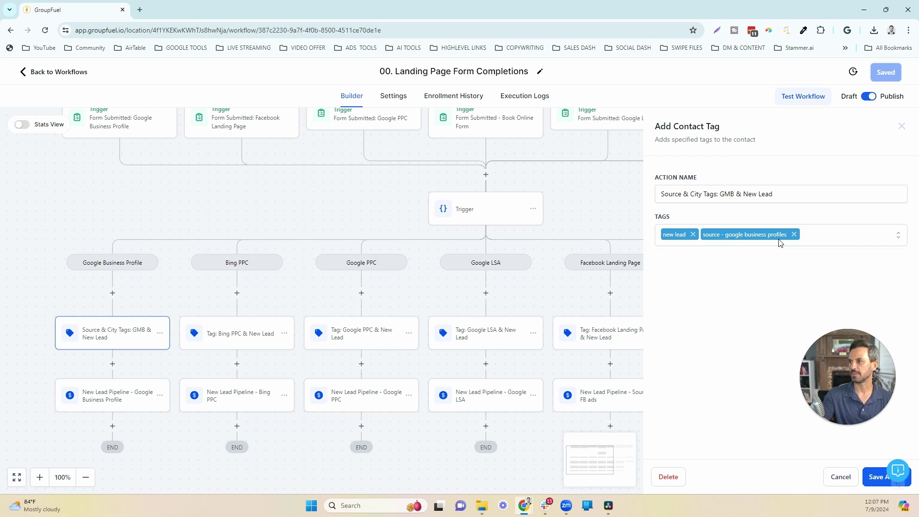
key(Escape)
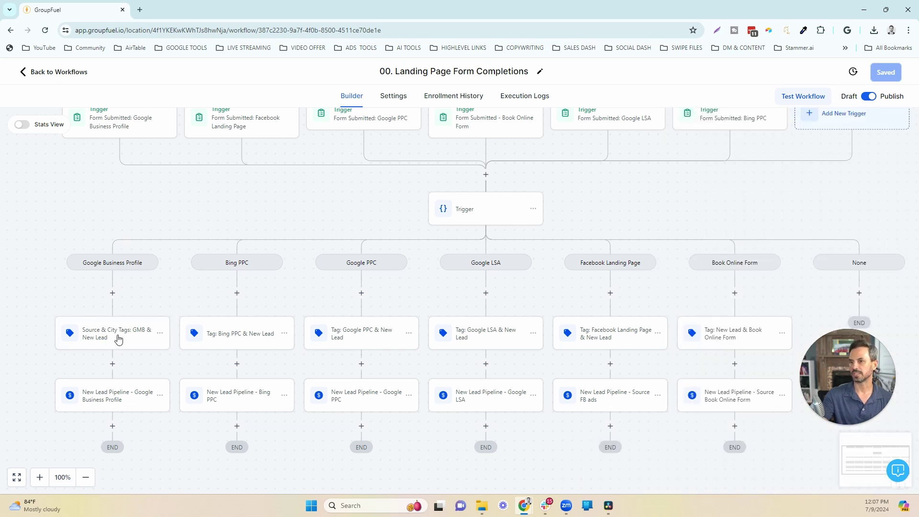
Step: Review the pipeline, stage and opportunity source of the New Lead Pipeline - Google Business Profile action without changing them
click(119, 396)
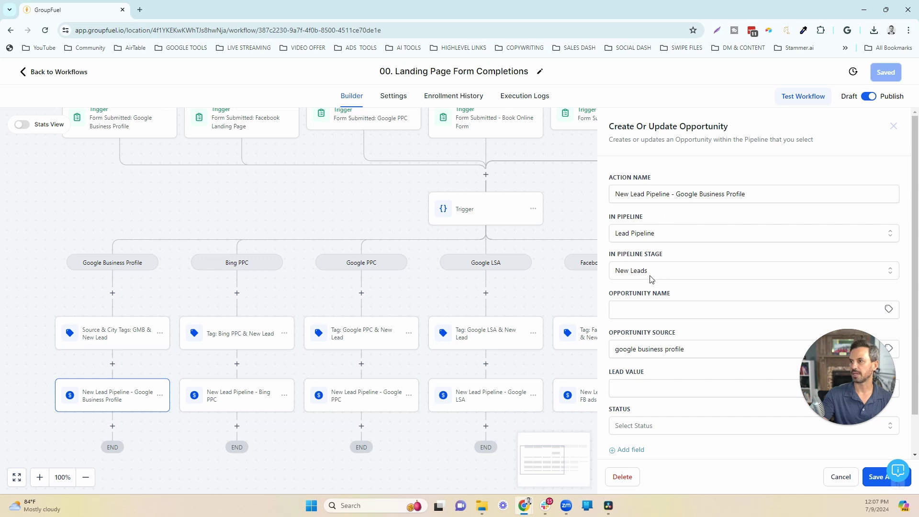
triple_click(667, 342)
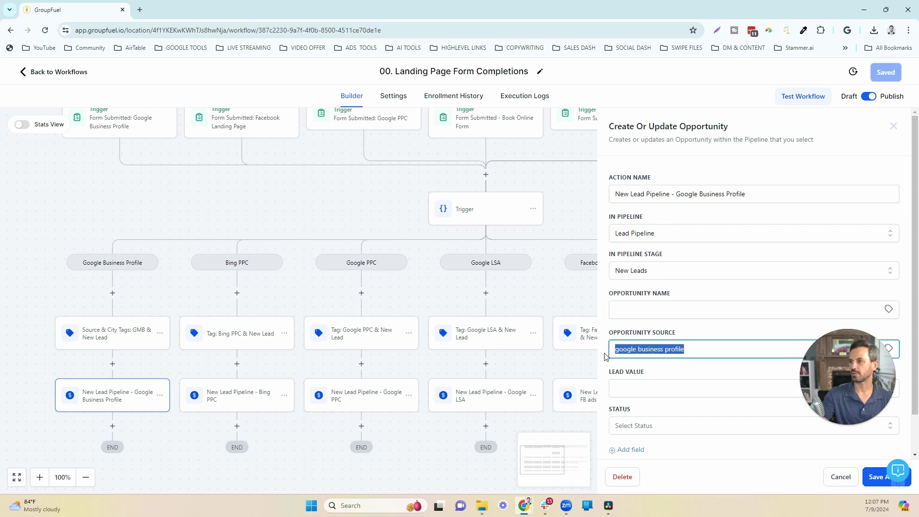
click(833, 473)
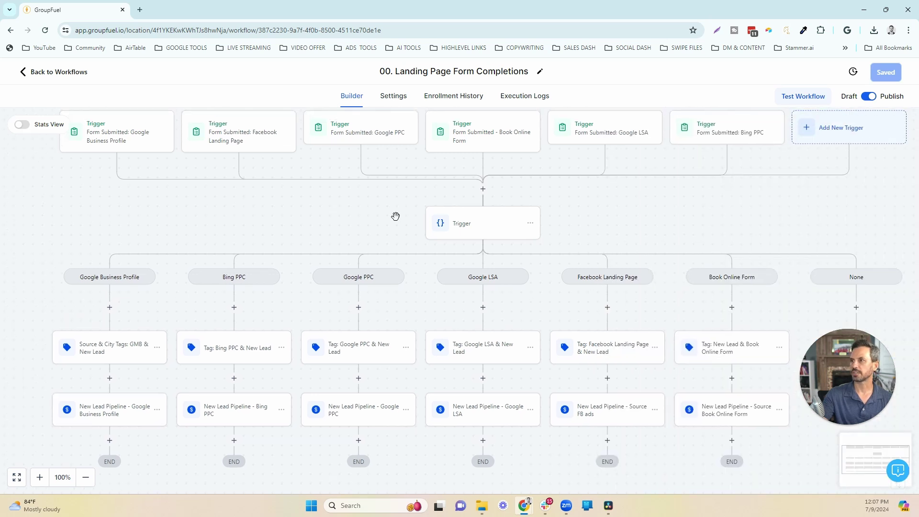
Step: Inspect the Form Submitted: Bing PPC trigger and the tags in the Tag: Bing PPC & New Lead action, leaving both unchanged
click(732, 142)
click(830, 474)
click(236, 355)
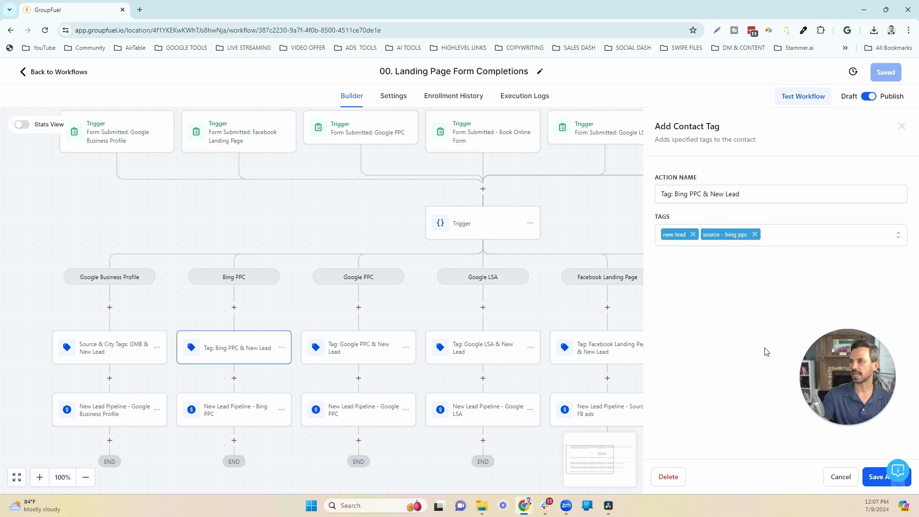
click(841, 477)
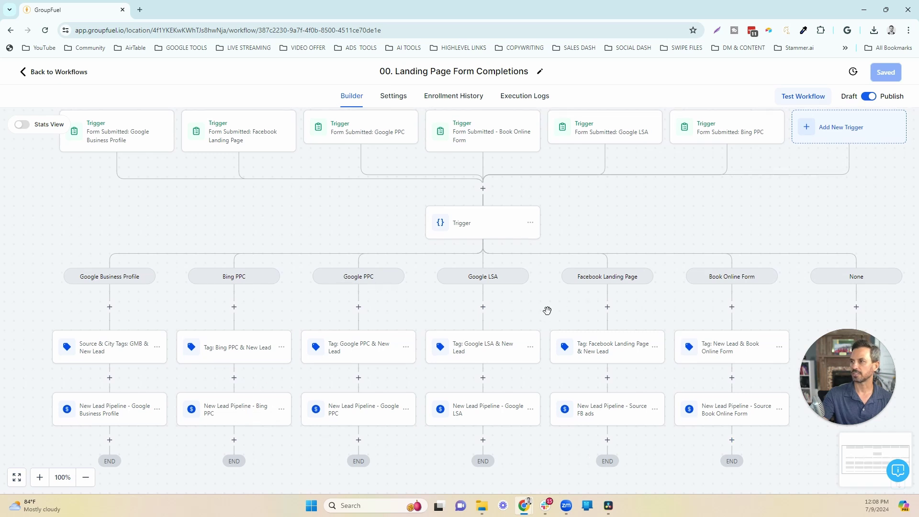
Step: Review the pipeline, stage and opportunity source of the New Lead Pipeline - Bing PPC action without changing them
click(244, 416)
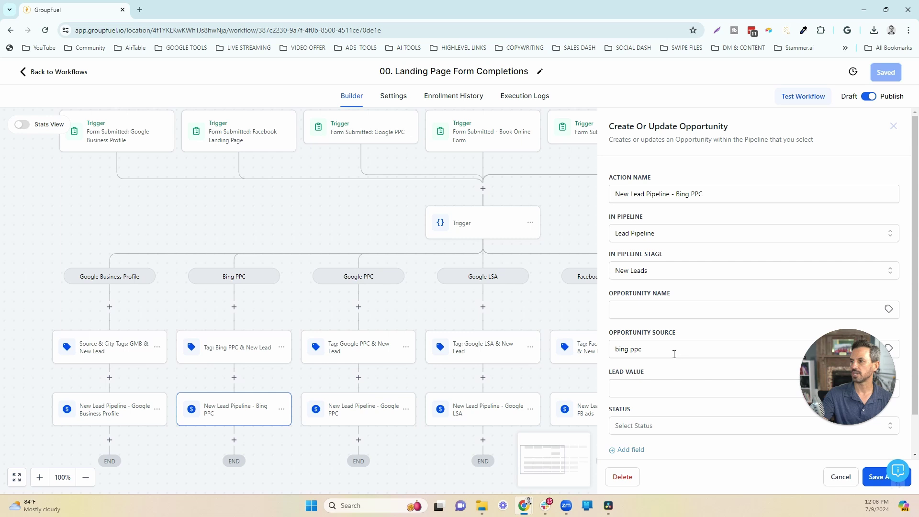
drag(673, 354, 601, 359)
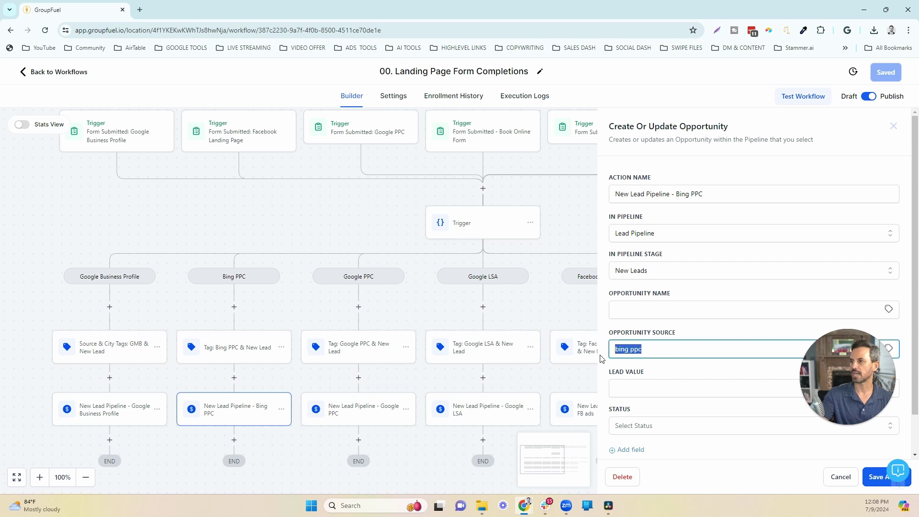
click(834, 478)
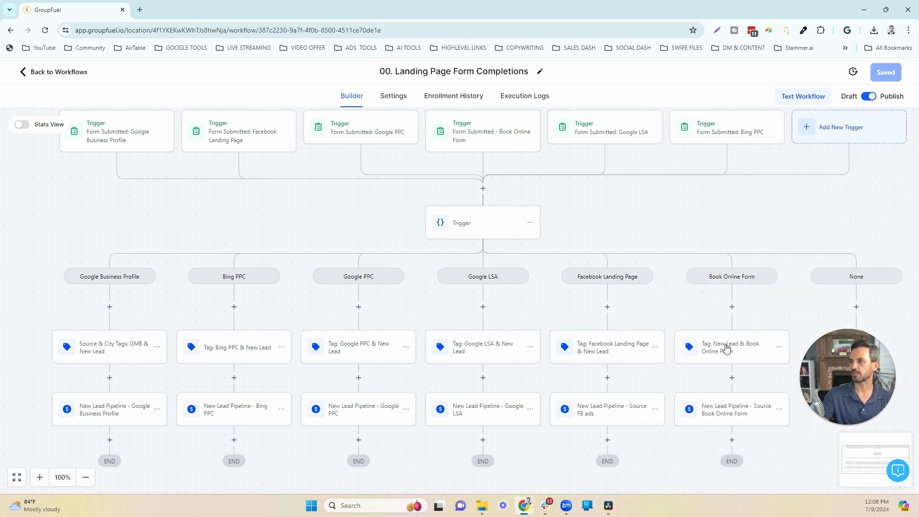
Step: Open the Angi (Tag Added) workflow from the source tracking folder and review its contact tag trigger's filter
click(79, 74)
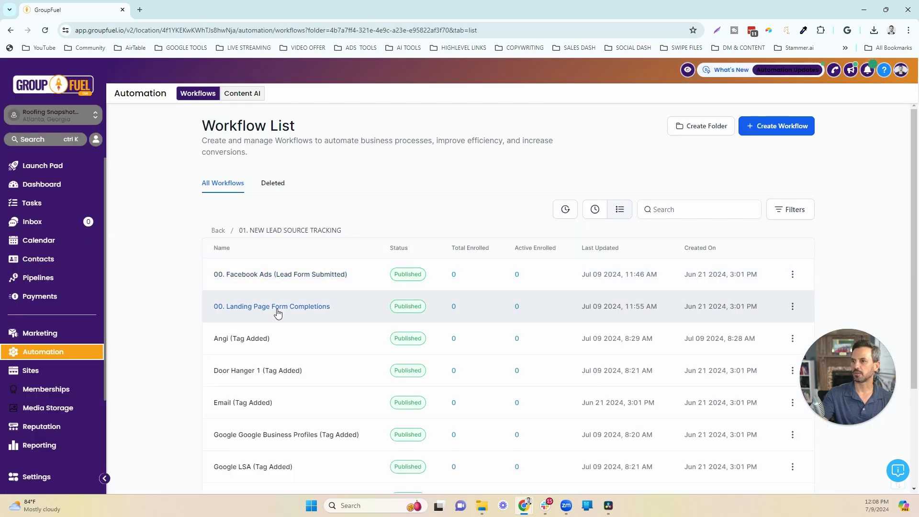
scroll(199, 334, down, 2)
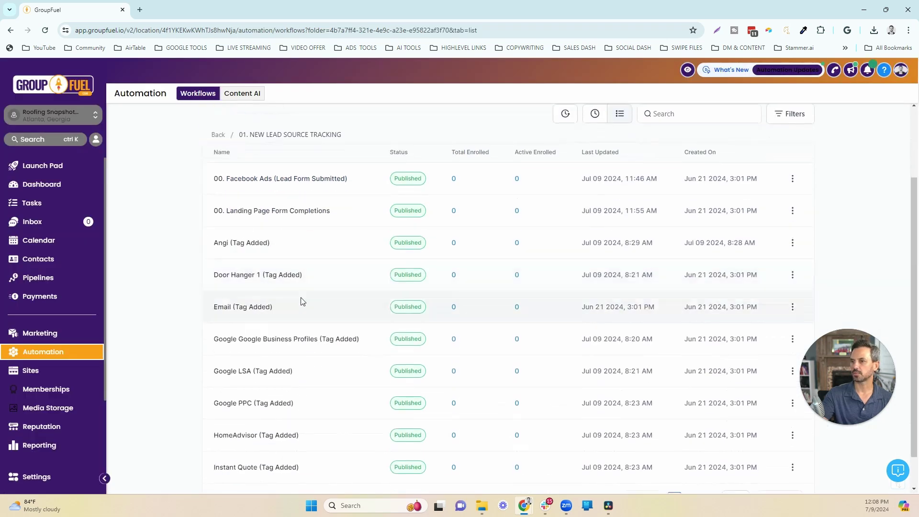
click(285, 247)
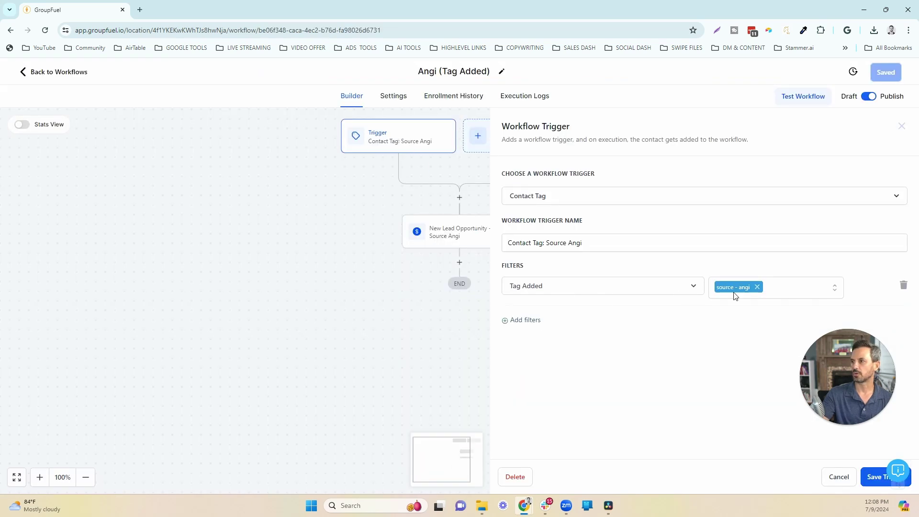
key(Escape)
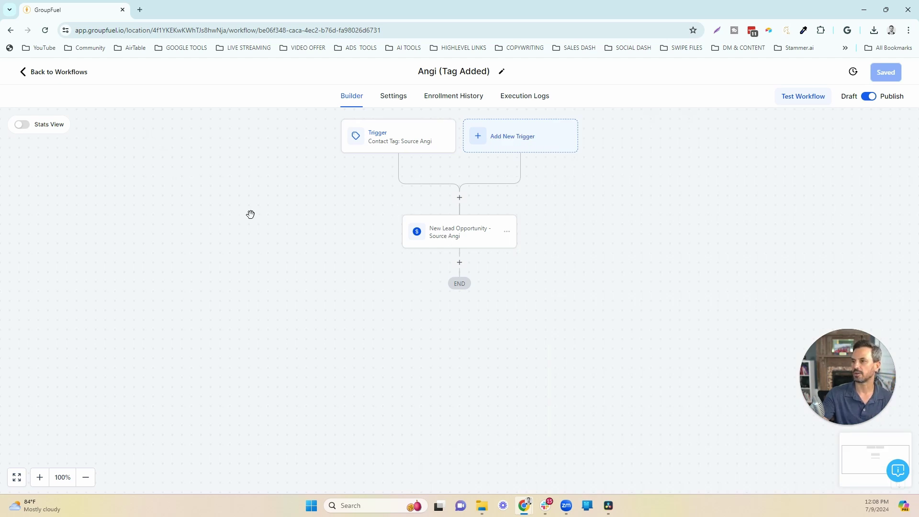
Step: Review the pipeline, stage and opportunity source of the New Lead Opportunity - Source Angi action without changing them
click(494, 236)
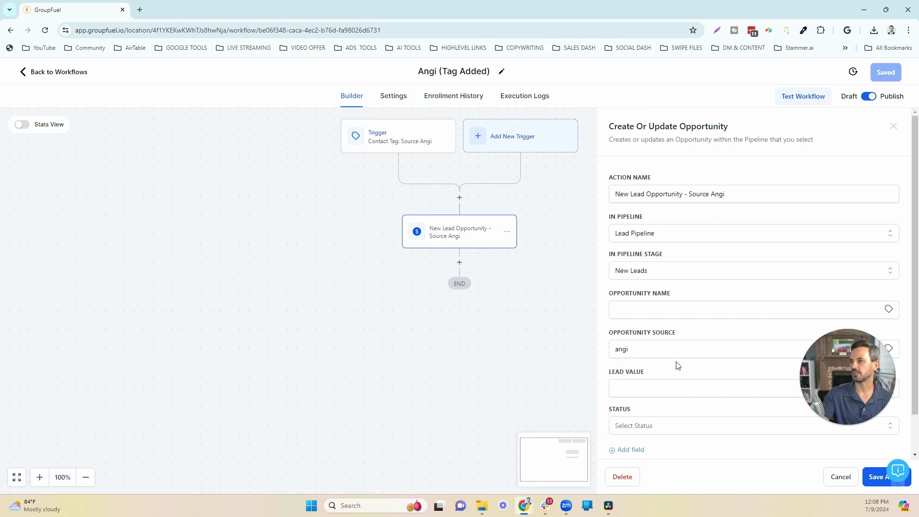
drag(679, 350, 590, 351)
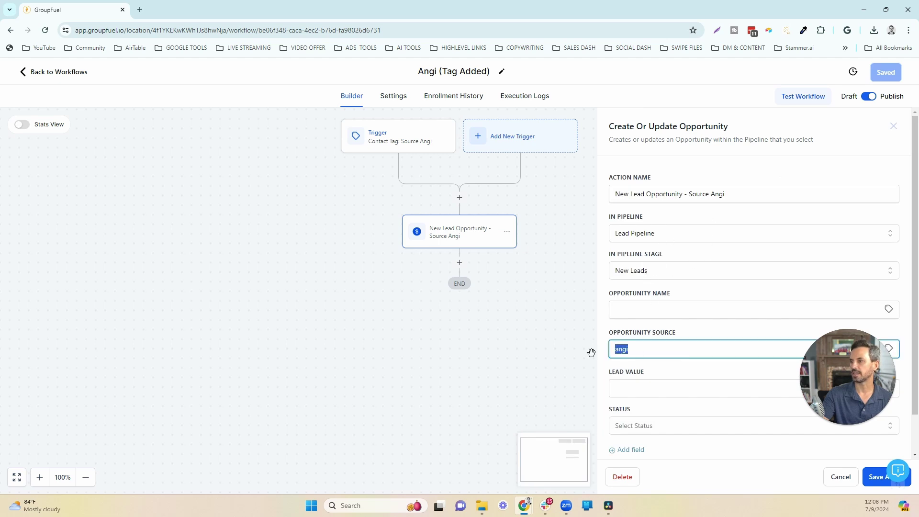
click(840, 477)
Step: Return to the 01. NEW LEAD SOURCE TRACKING folder and look through its remaining tag-added workflows
click(72, 71)
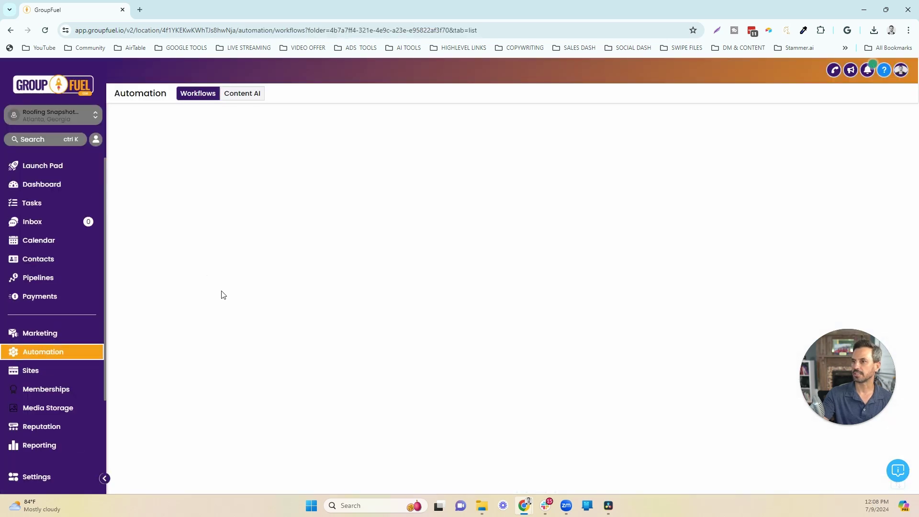
scroll(210, 296, down, 3)
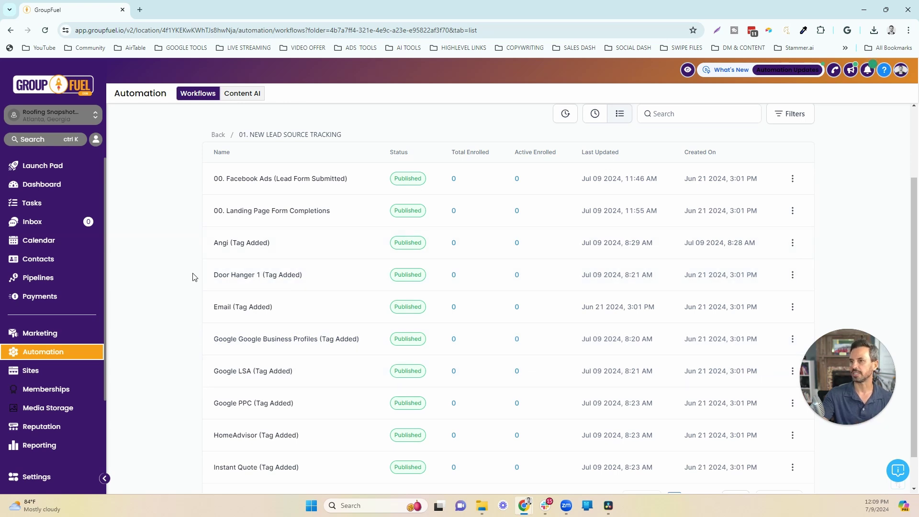
scroll(193, 271, up, 1)
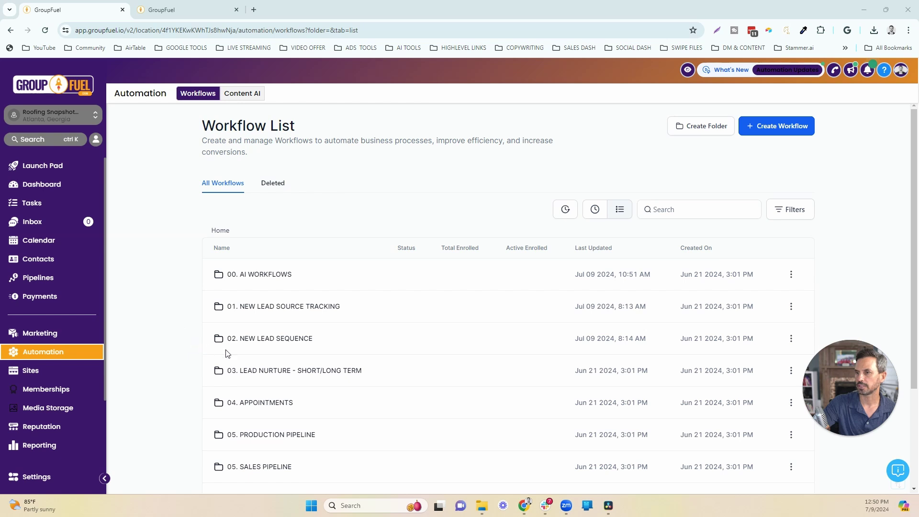
Step: Open the 02. NEW LEAD SEQUENCE folder, check the Manual Actions page in the other browser tab, and return to the folder
click(281, 345)
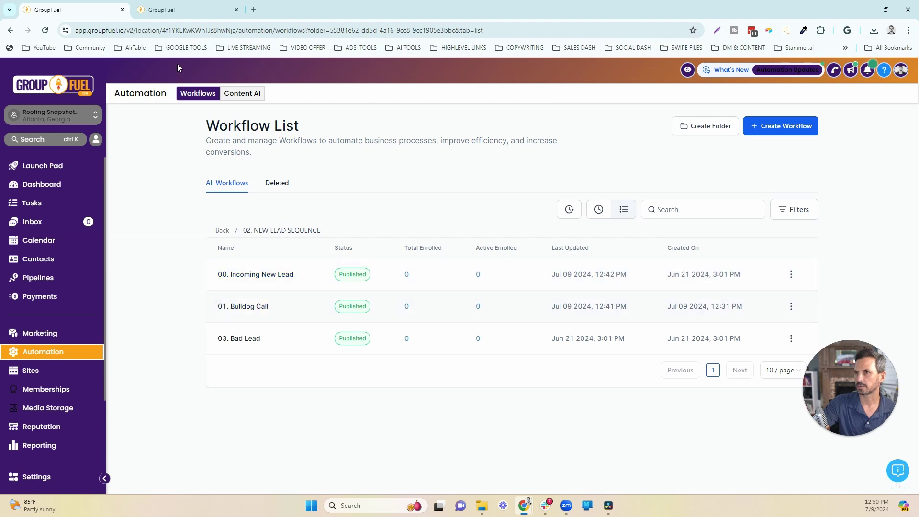
click(182, 13)
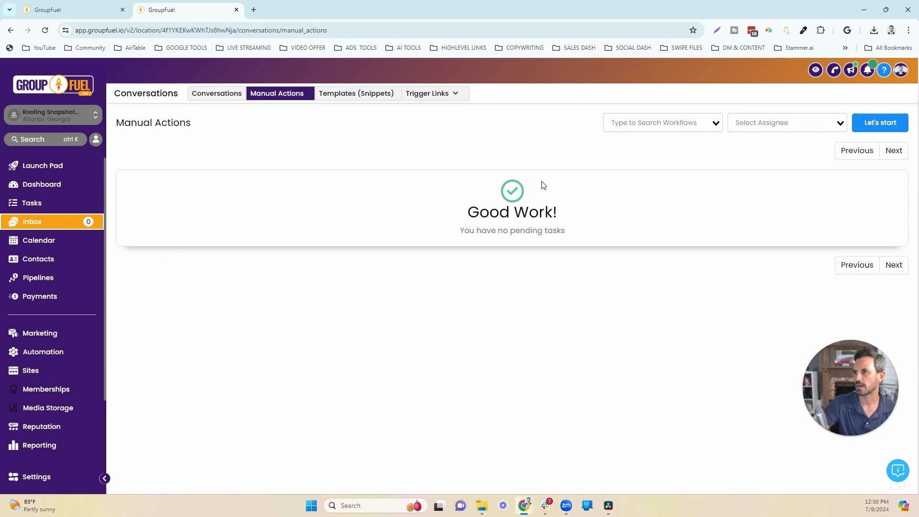
click(128, 11)
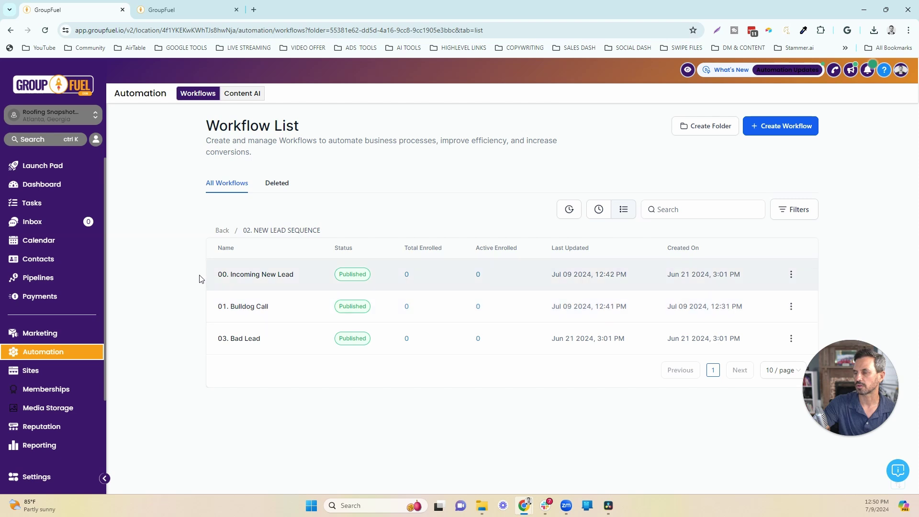
Step: Open the 00. Incoming New Lead workflow and examine its New Lead tag trigger, AI status update and first waits and messages
click(243, 274)
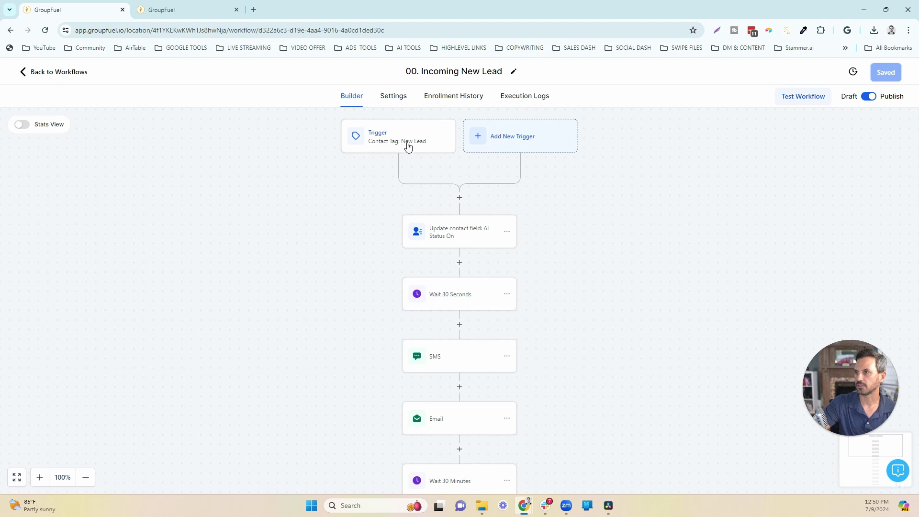
drag(340, 201, 338, 198)
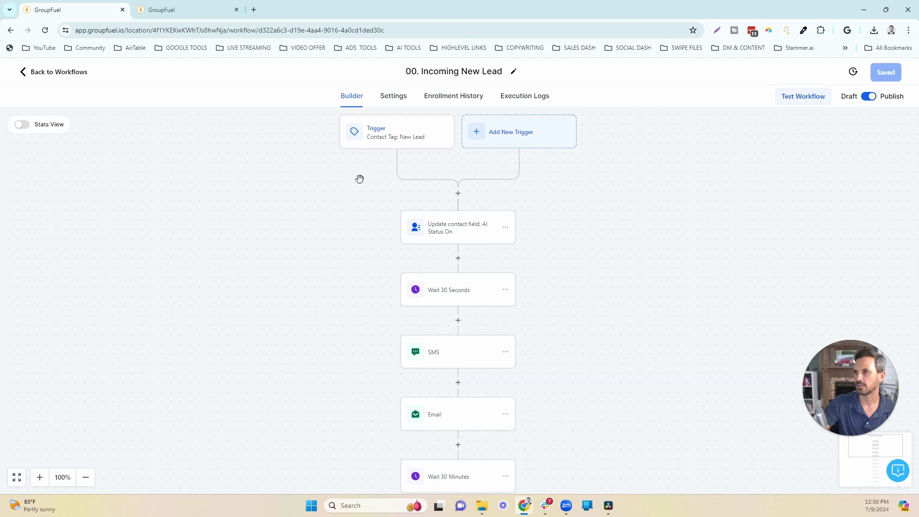
drag(361, 195, 336, 181)
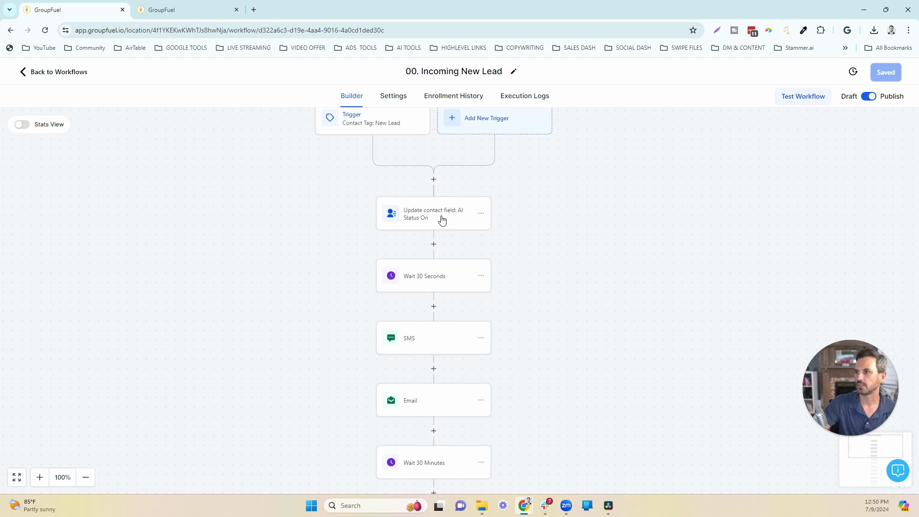
drag(521, 237, 535, 207)
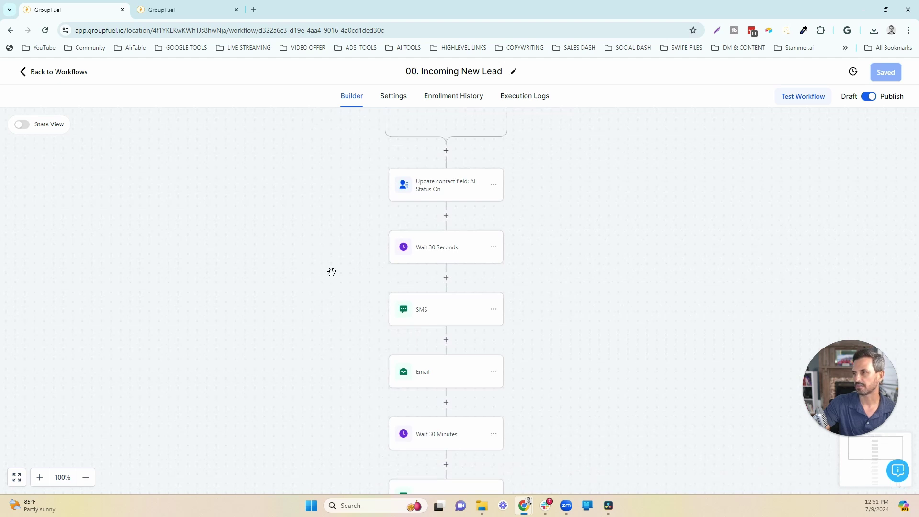
drag(332, 265, 344, 203)
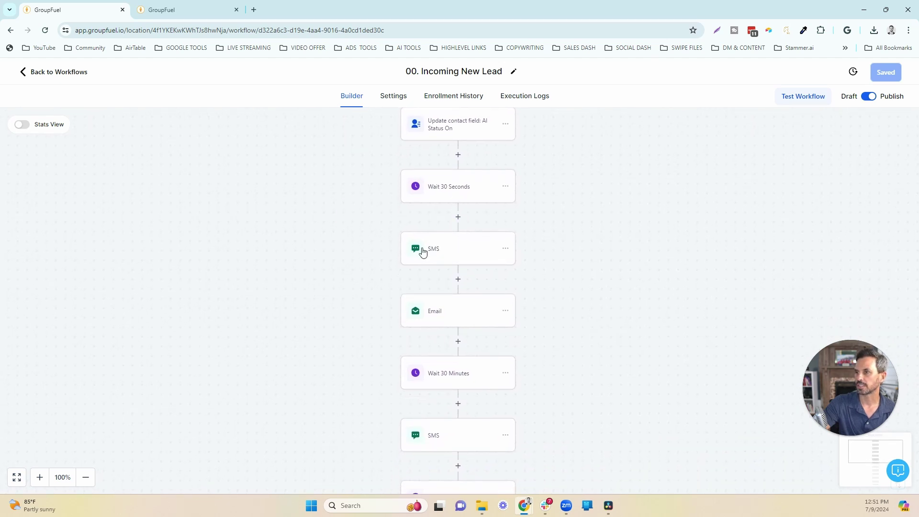
drag(367, 338, 373, 265)
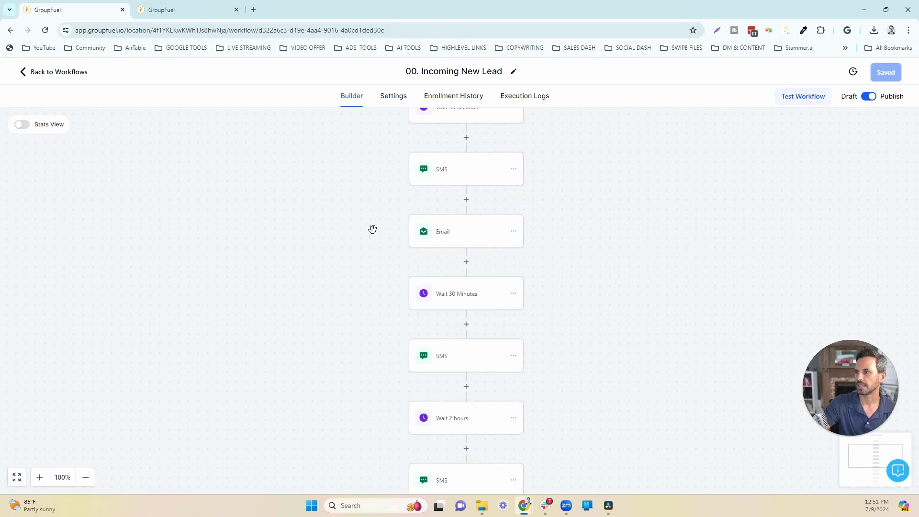
scroll(380, 294, down, 1)
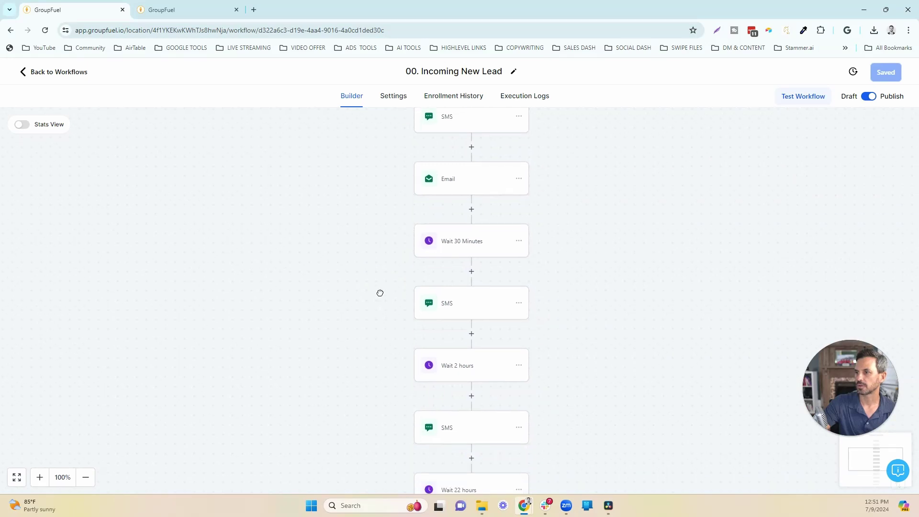
Step: Examine the rest of the Incoming New Lead sequence, from the 2-hour wait to the drip campaign update and closing tag actions
drag(366, 341, 366, 263)
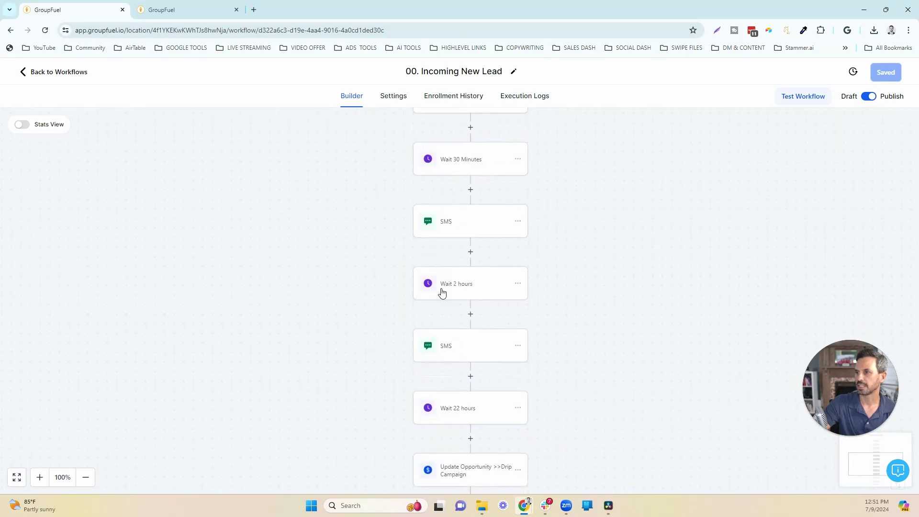
scroll(384, 324, down, 2)
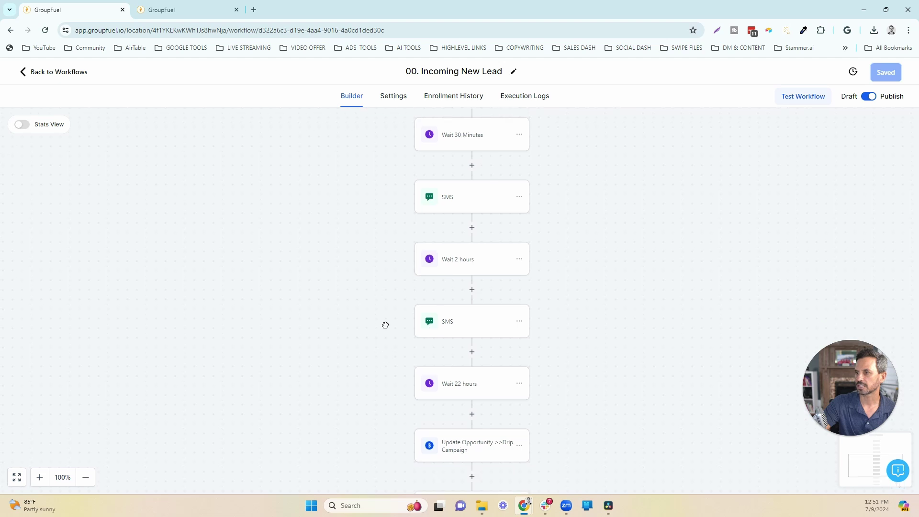
drag(375, 345, 381, 256)
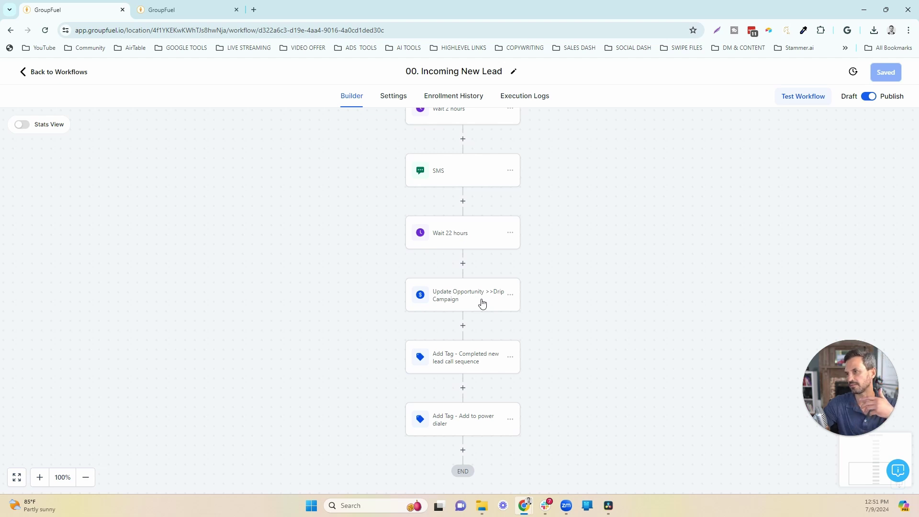
scroll(406, 328, down, 1)
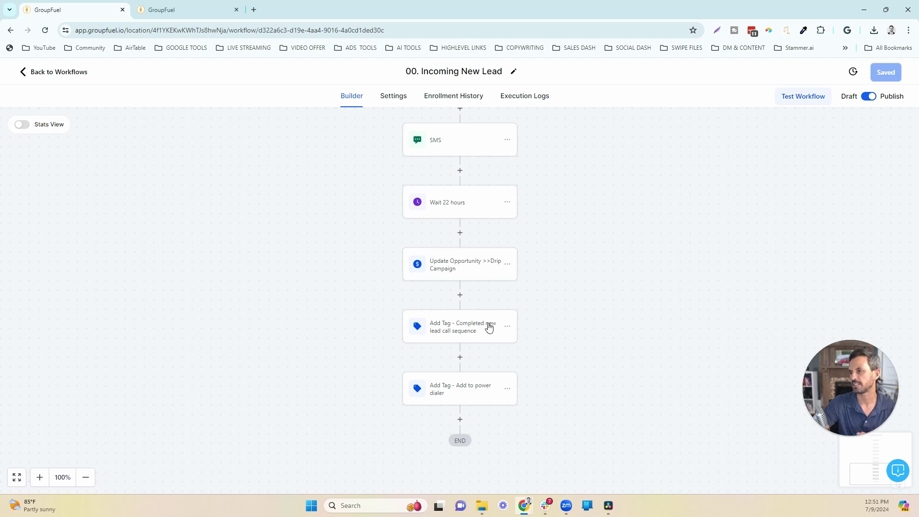
scroll(462, 344, down, 1)
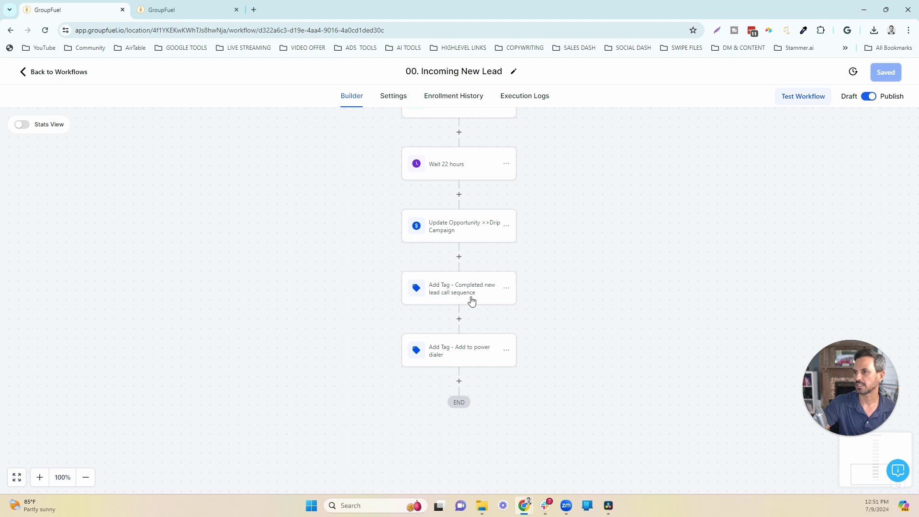
drag(336, 257, 392, 299)
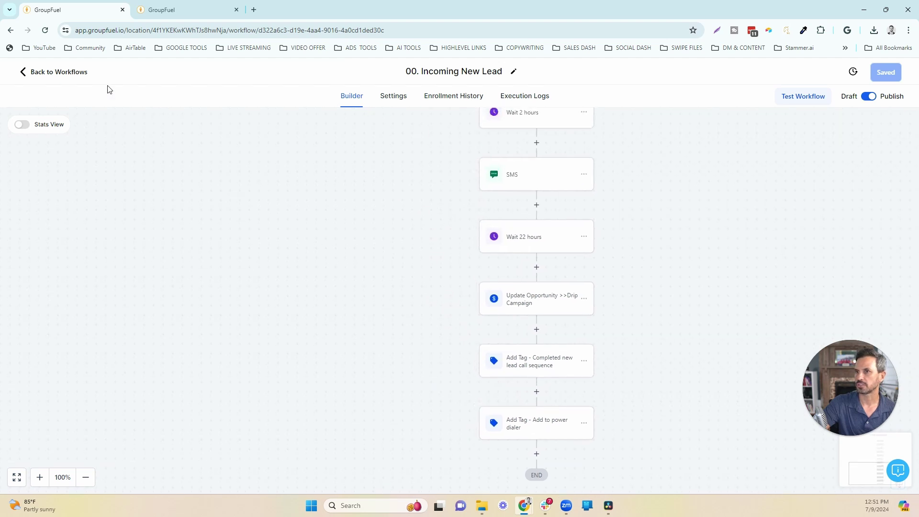
Step: Open the 01. Bulldog Call workflow, examine its trigger, manual calls and 15-second waits, and check the Manual Actions page in the other browser tab
click(74, 73)
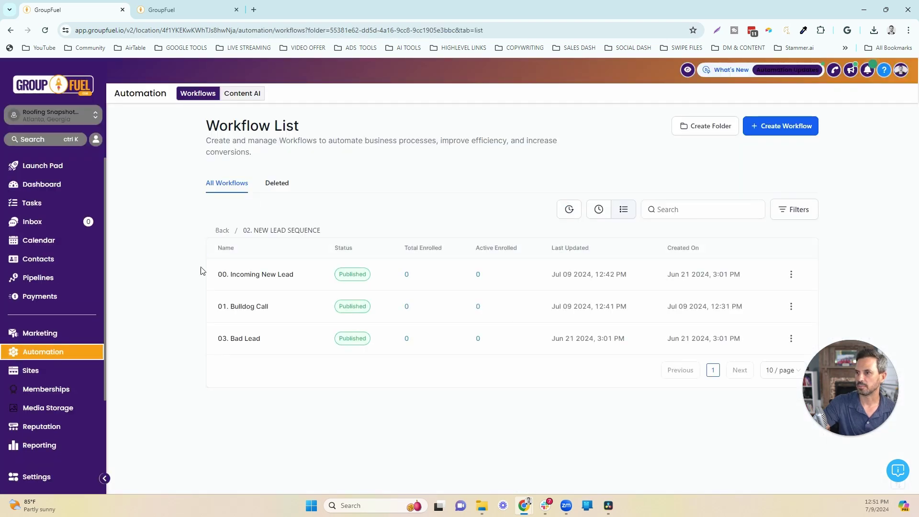
click(240, 307)
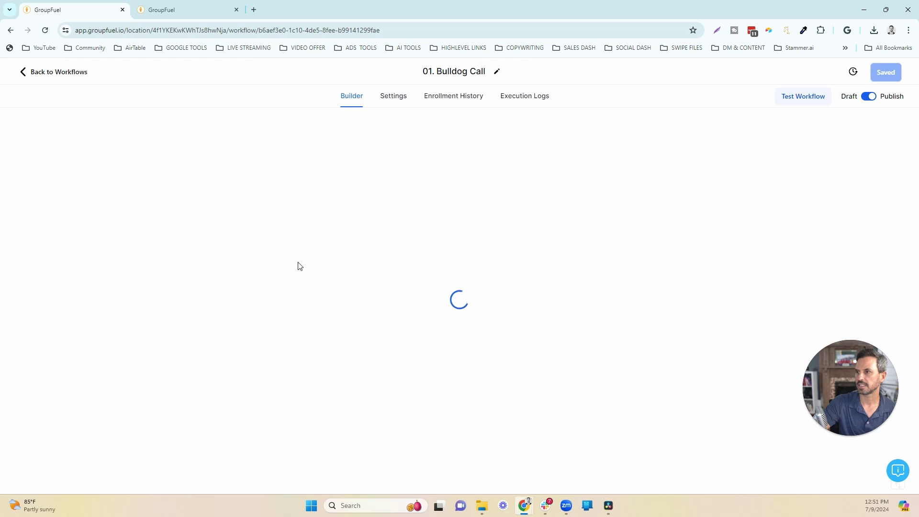
mouse_move(300, 261)
mouse_down()
mouse_move(298, 243)
mouse_move(298, 253)
mouse_up()
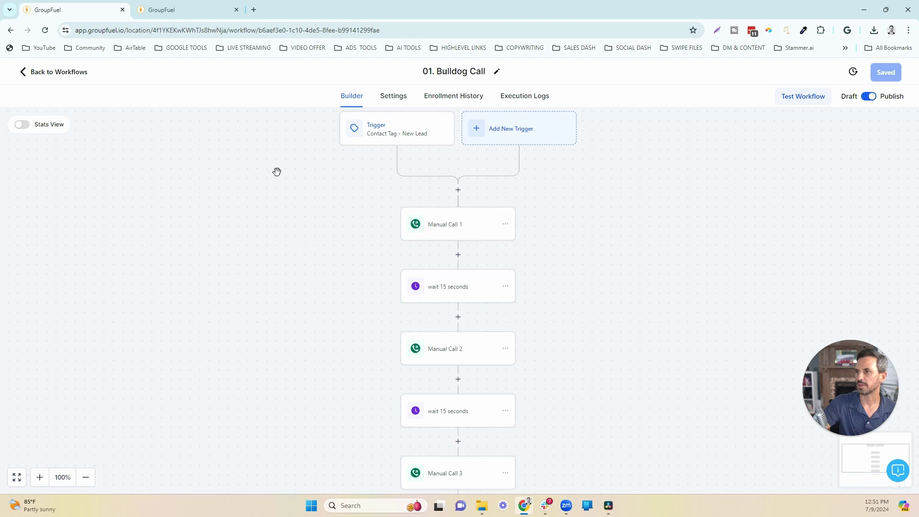
drag(367, 215, 356, 161)
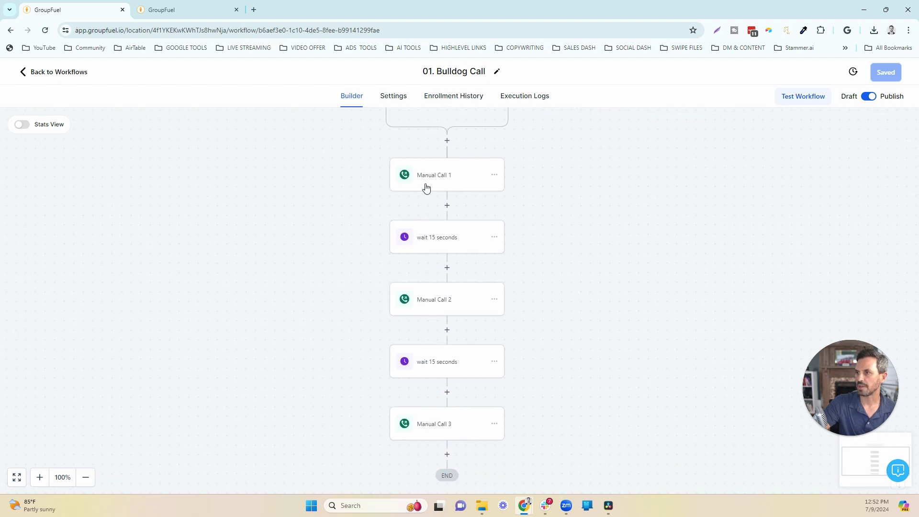
click(184, 10)
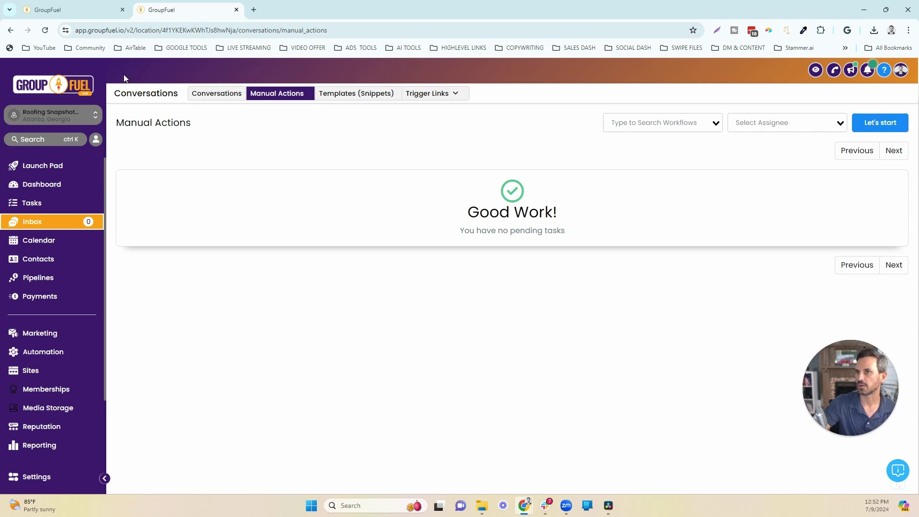
click(74, 8)
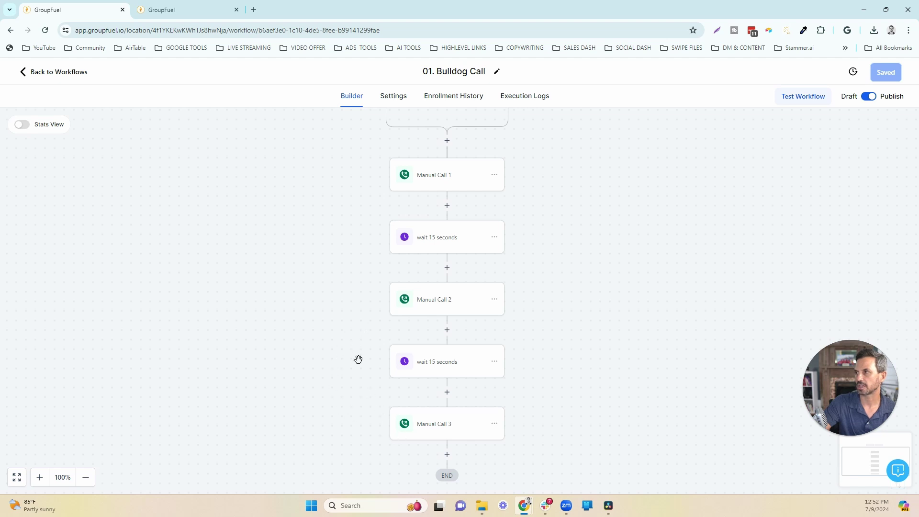
drag(355, 322, 362, 313)
Step: Open the 03. Bad Lead workflow from the 02. NEW LEAD SEQUENCE folder, review its pipeline stage trigger and Delete Contact action, and leave it
key(alt+Left)
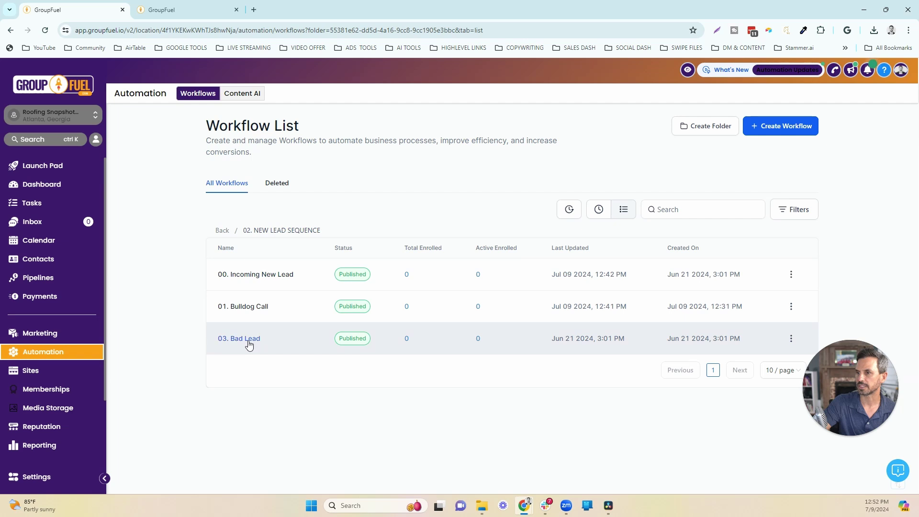
click(247, 338)
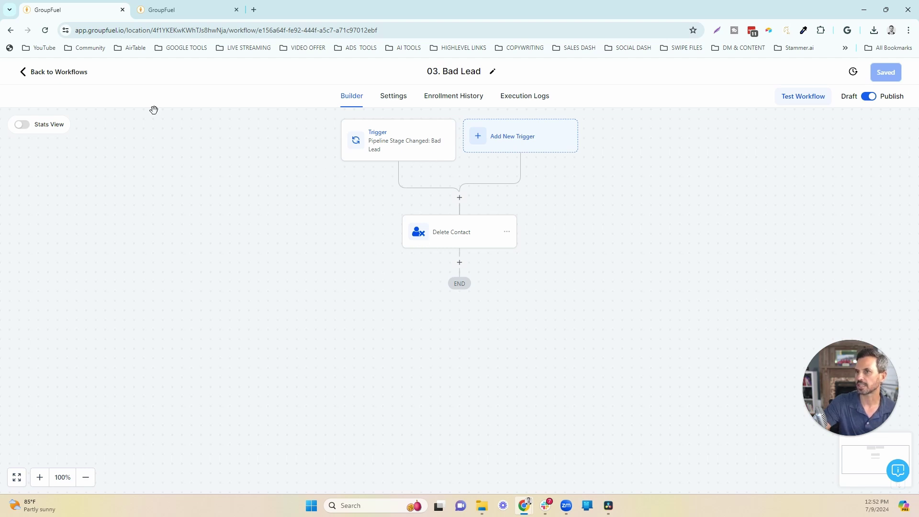
click(52, 72)
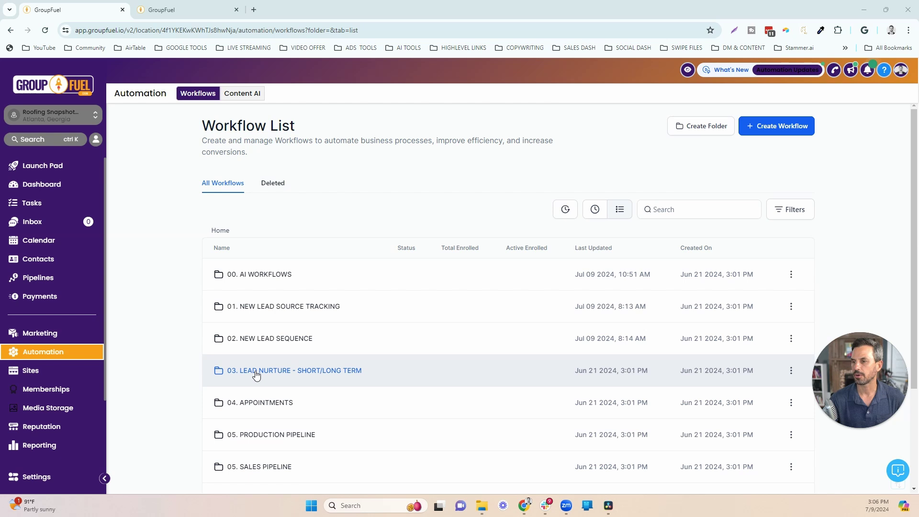
Step: Open the 01. 21 DAY POWER DIALER workflow in the 03. LEAD NURTURE - SHORT/LONG TERM folder and check the Manual Actions page in the other browser tab
click(256, 370)
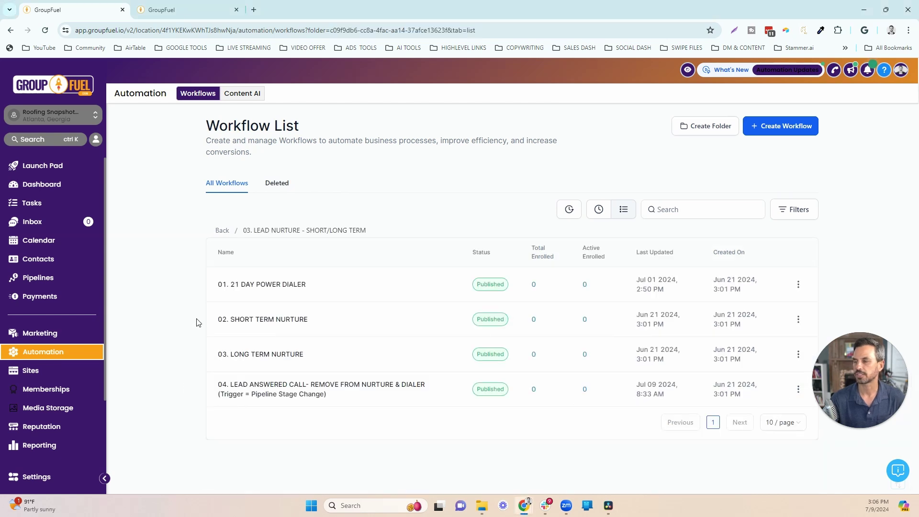
click(284, 291)
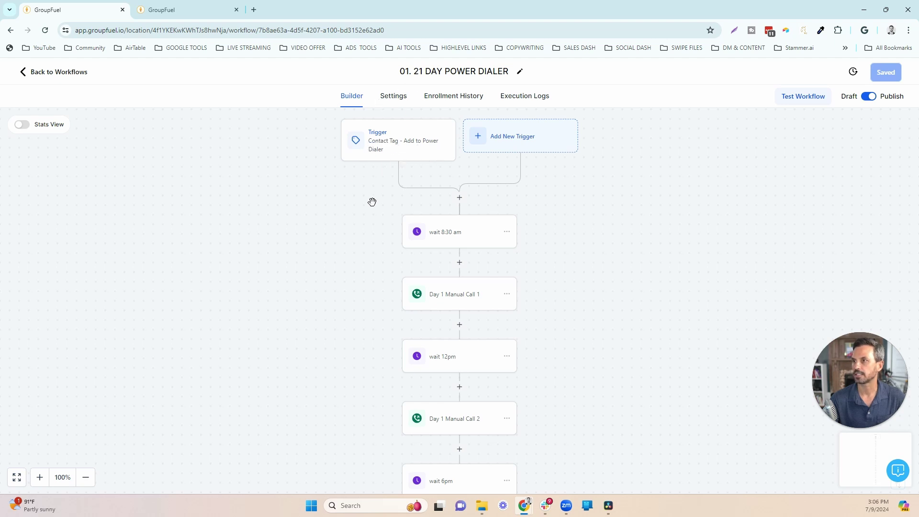
drag(371, 201, 361, 162)
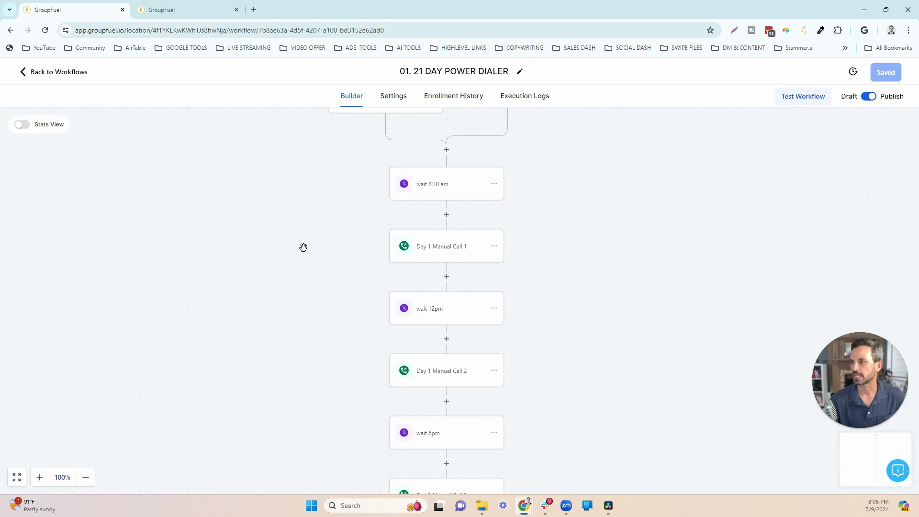
click(177, 10)
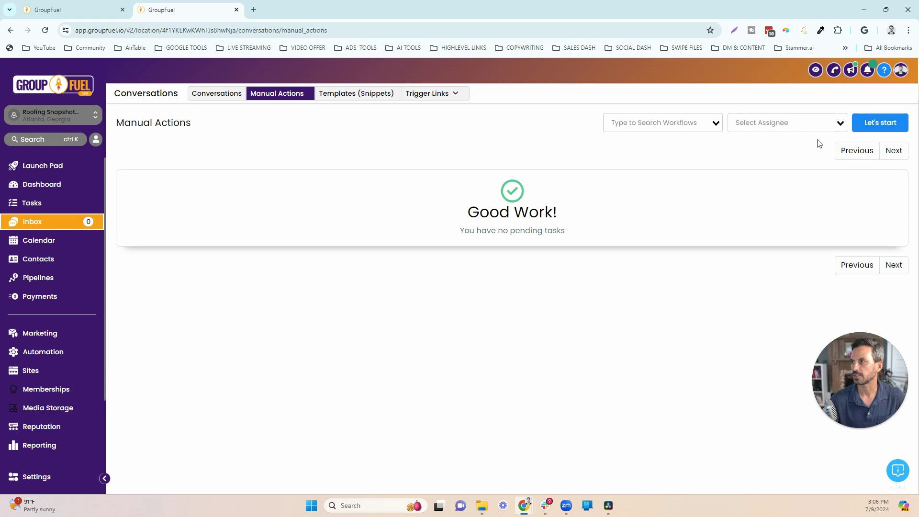
click(67, 11)
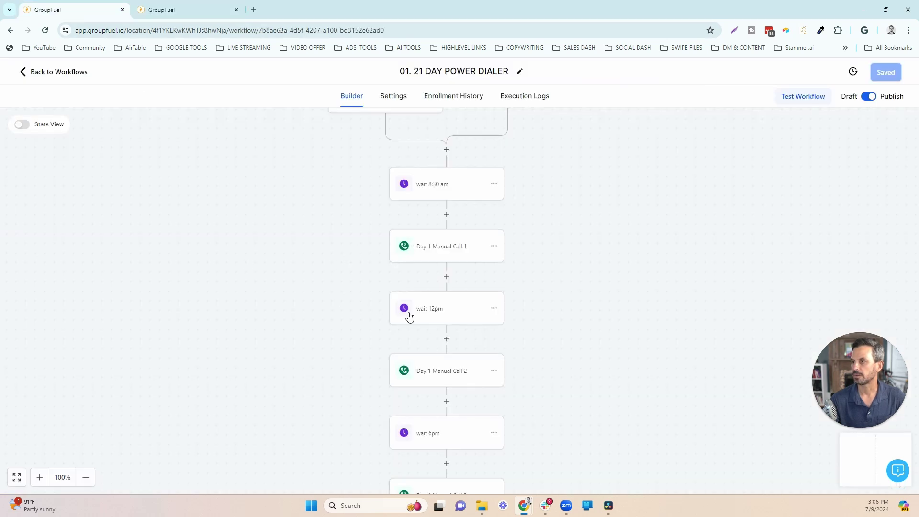
Step: Examine the Day 1 and Day 2 manual calls and timed waits of the 21 DAY POWER DIALER workflow
drag(338, 382, 334, 241)
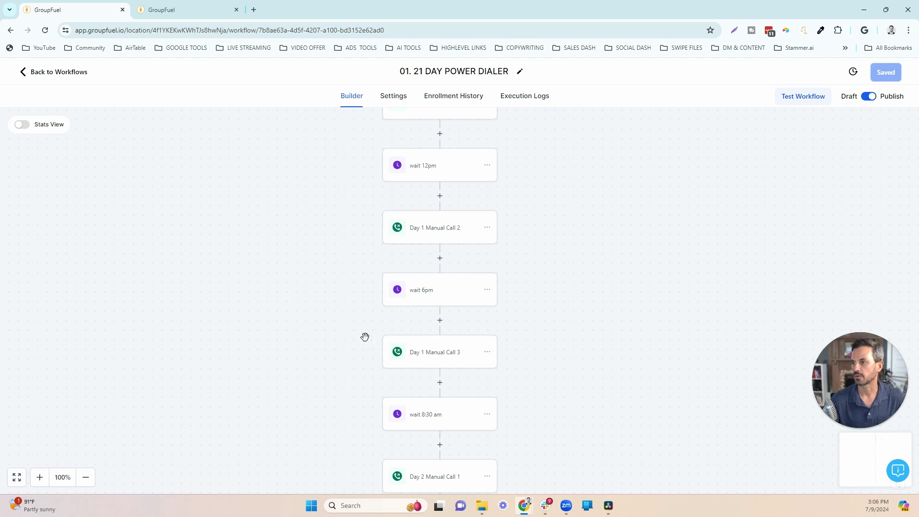
scroll(359, 271, down, 2)
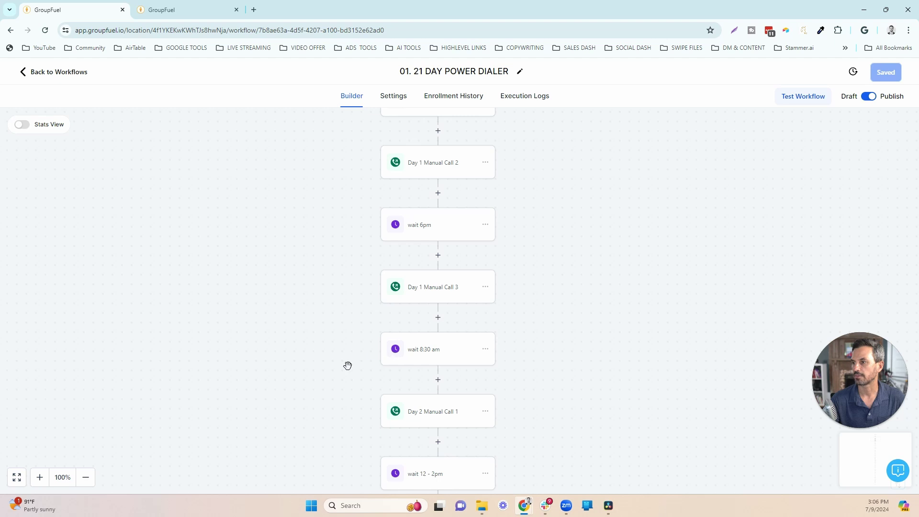
scroll(352, 365, down, 1)
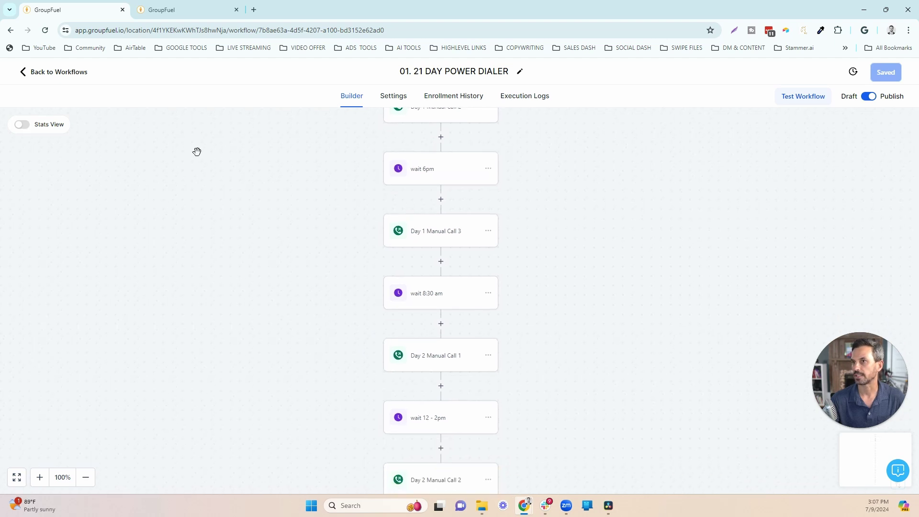
Step: Open the 02. SHORT TERM NURTURE workflow and examine its trigger and the sequence of SMS, emails and waits through the closing tag action
click(74, 76)
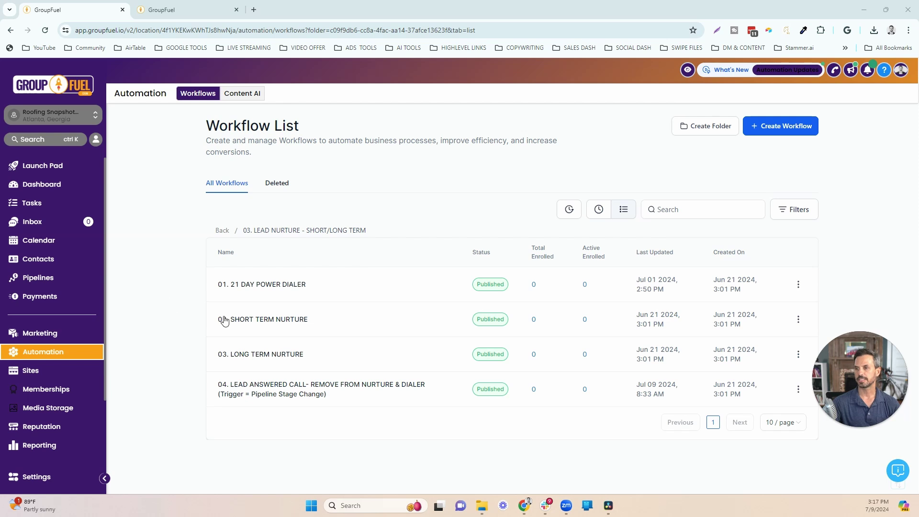
click(276, 320)
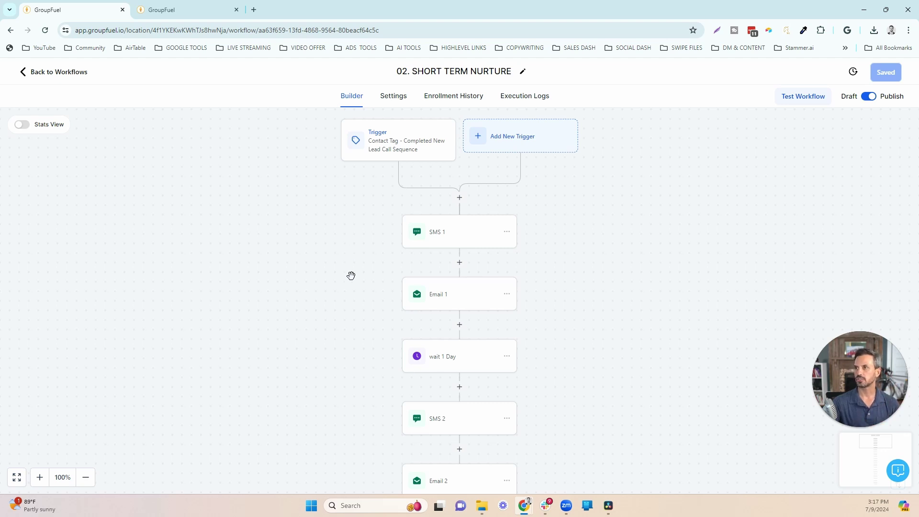
mouse_move(338, 337)
mouse_down()
mouse_move(345, 220)
mouse_move(351, 281)
mouse_move(352, 234)
mouse_up()
drag(357, 355, 350, 184)
mouse_move(349, 374)
mouse_down()
mouse_move(358, 171)
mouse_move(362, 310)
mouse_up()
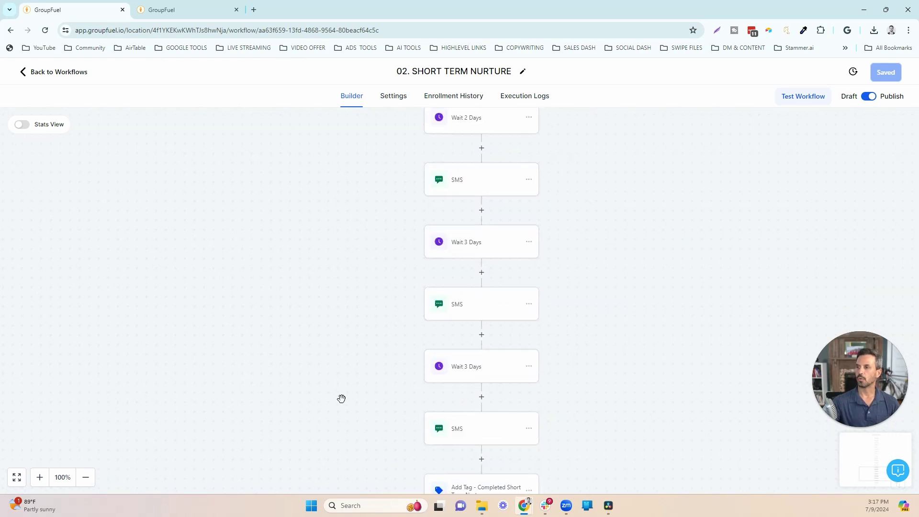
drag(340, 396, 347, 191)
drag(352, 278, 344, 251)
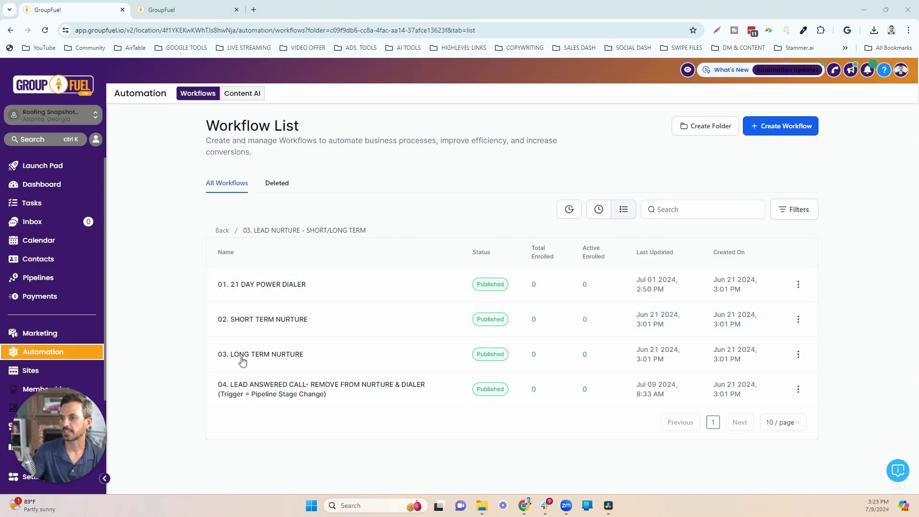
Step: Open the 03. LONG TERM NURTURE workflow, view its Update Opportunity: Long Term Drip action, and close the action without changes
click(266, 355)
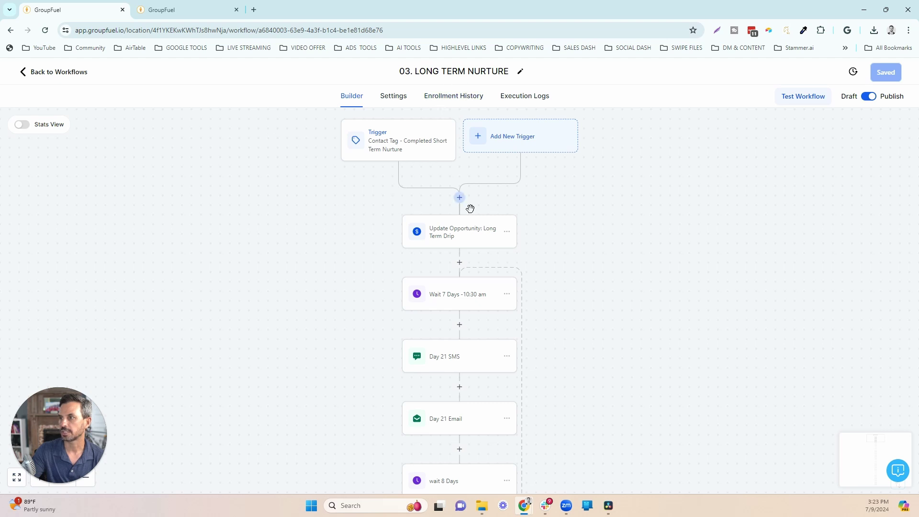
click(464, 237)
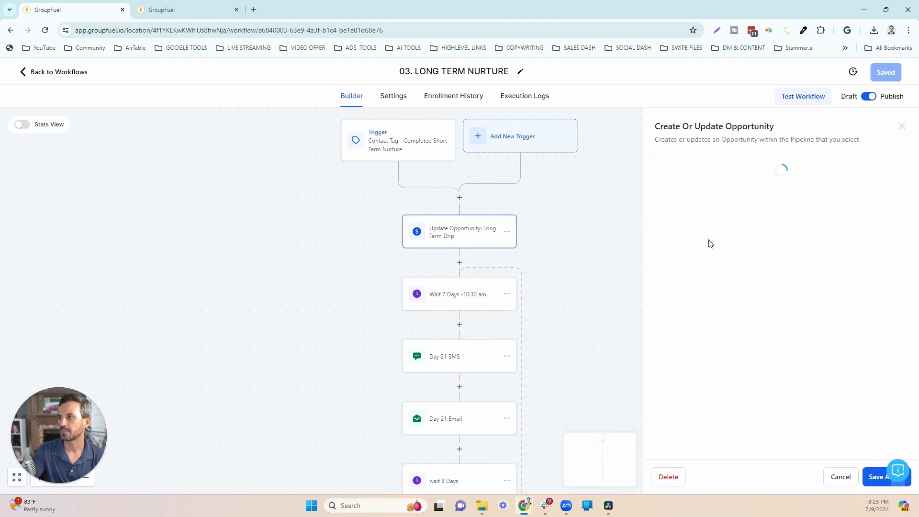
click(840, 476)
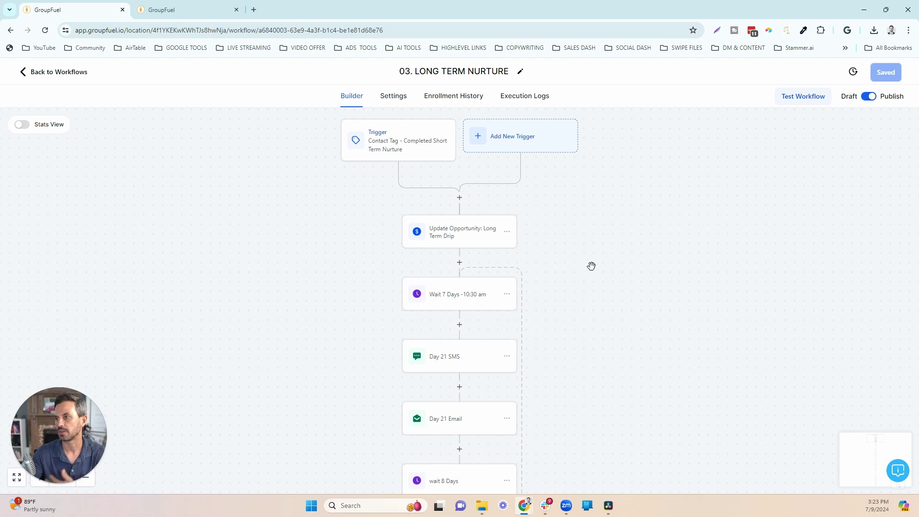
Step: Examine the LONG TERM NURTURE messages and waits down to the Completed Long-Term Nurture tag and Go To action, and return toward the start
drag(617, 299, 566, 186)
scroll(566, 187, down, 10)
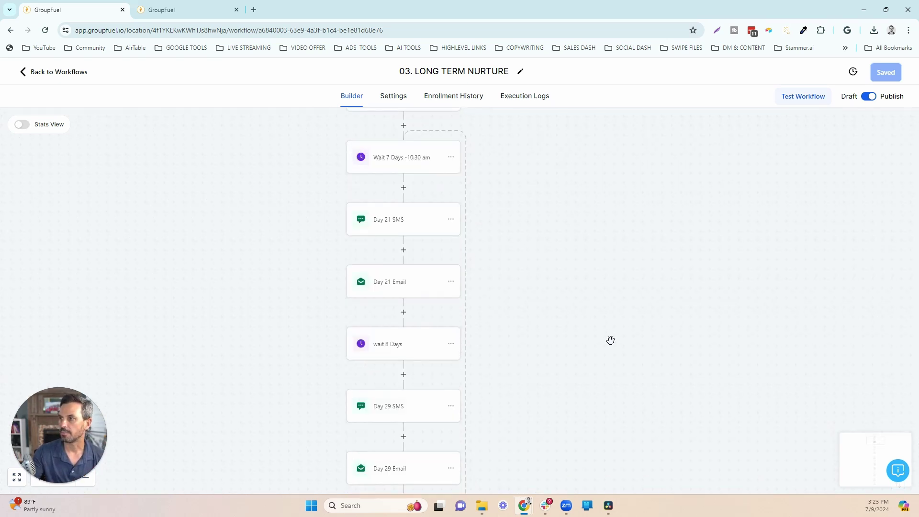
scroll(553, 292, down, 15)
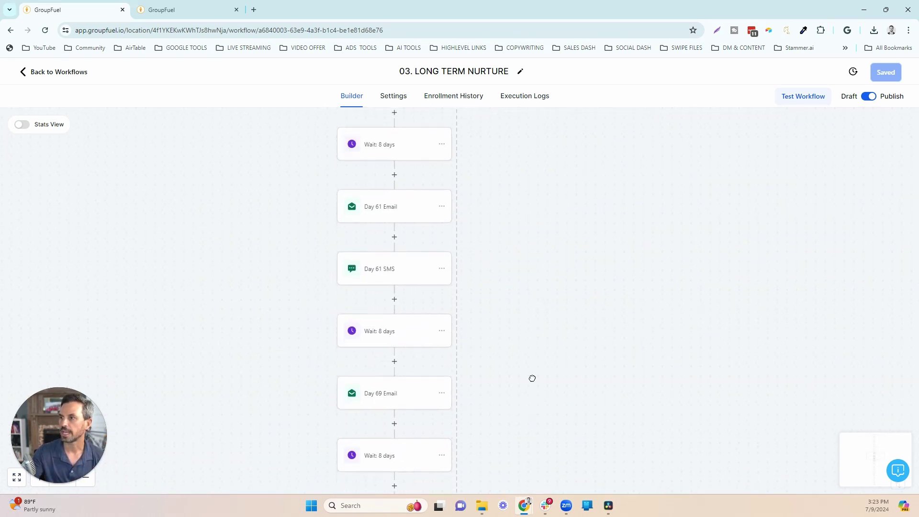
scroll(529, 349, down, 5)
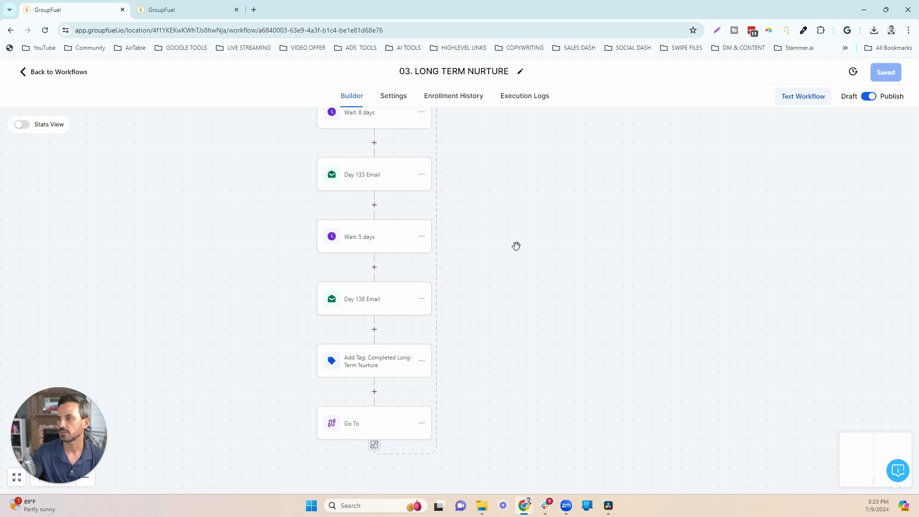
scroll(519, 246, up, 12)
scroll(561, 340, up, 10)
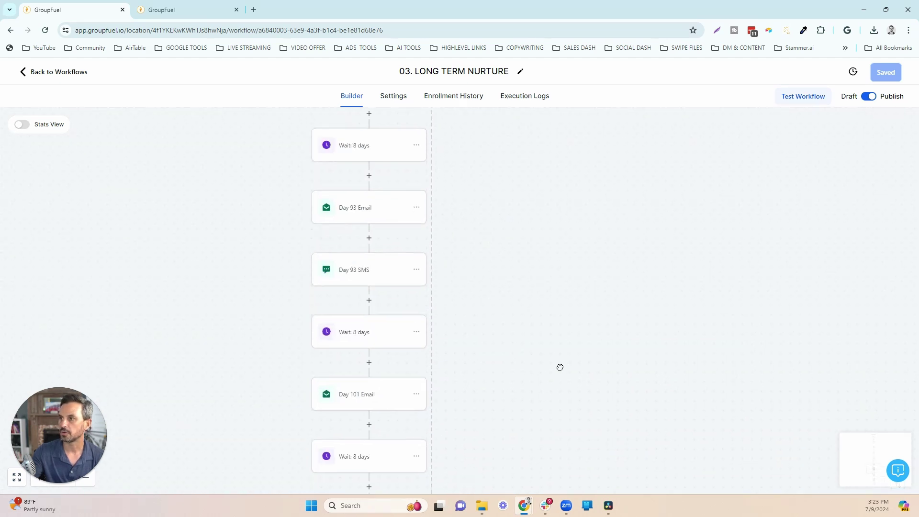
scroll(570, 405, up, 10)
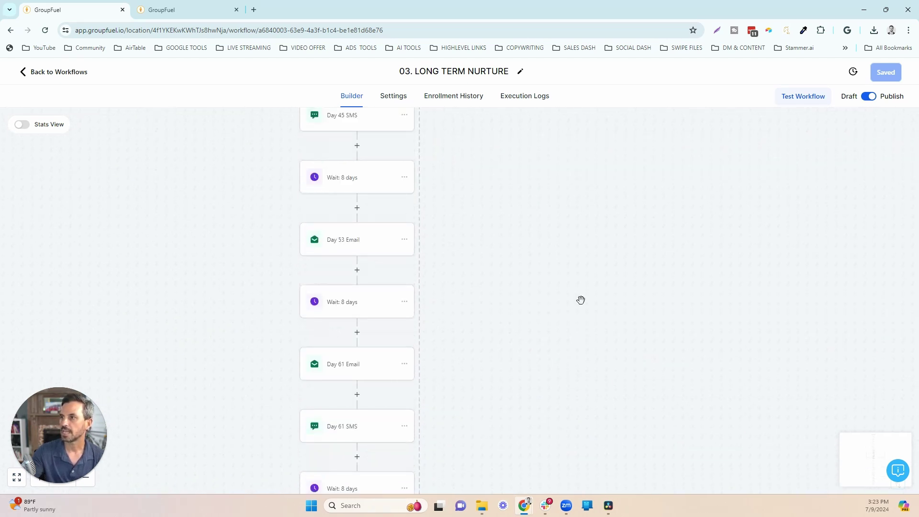
drag(536, 166, 568, 376)
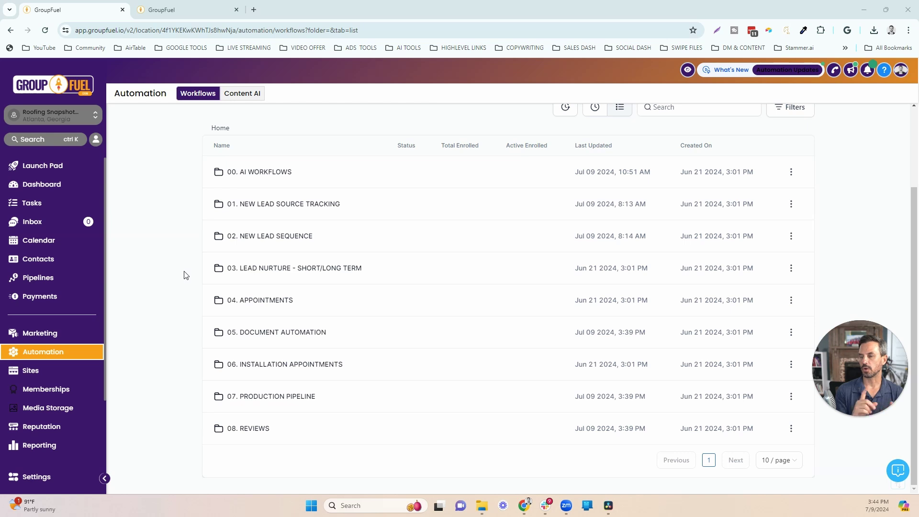
Step: Look over the workflows in the 04. APPOINTMENTS folder and return to the main workflow list
click(276, 301)
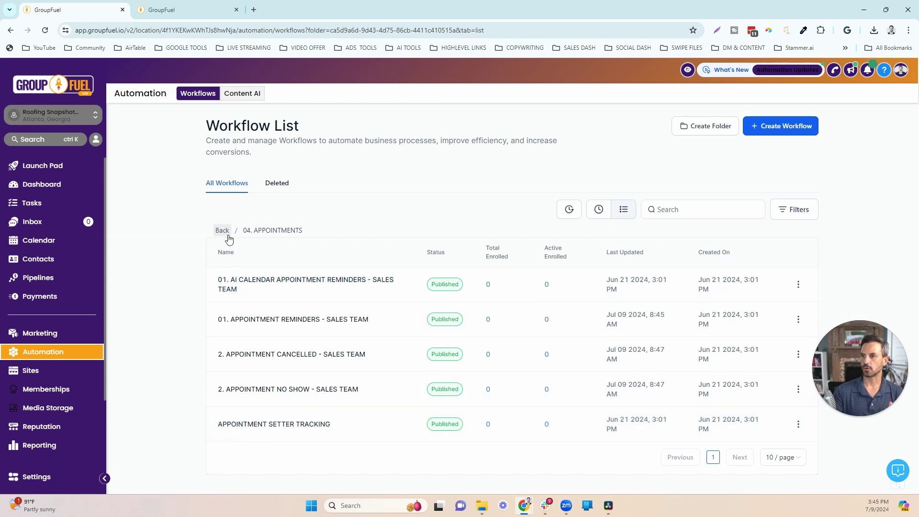
click(222, 230)
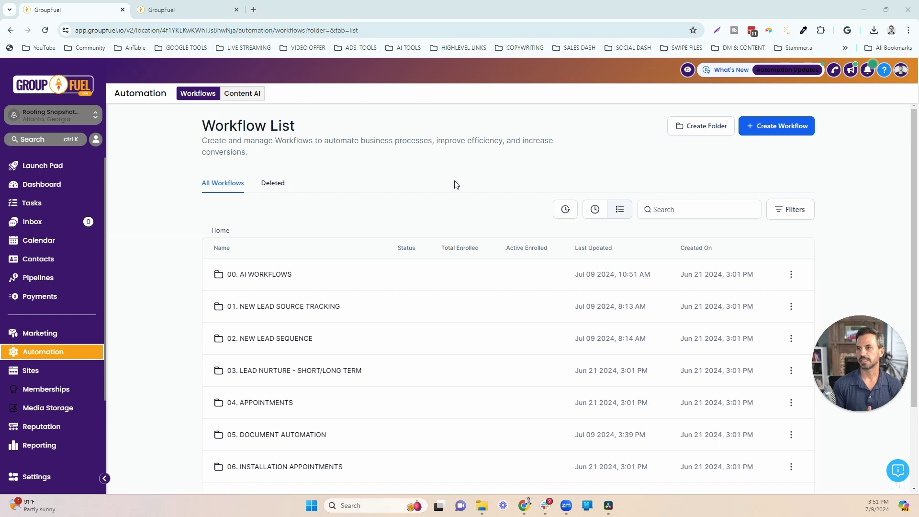
Step: Open the SEND REVIEW REQUEST workflow in the 08. REVIEWS folder, review its trigger and SMS and email requests, and return to the main workflow list
scroll(181, 258, down, 2)
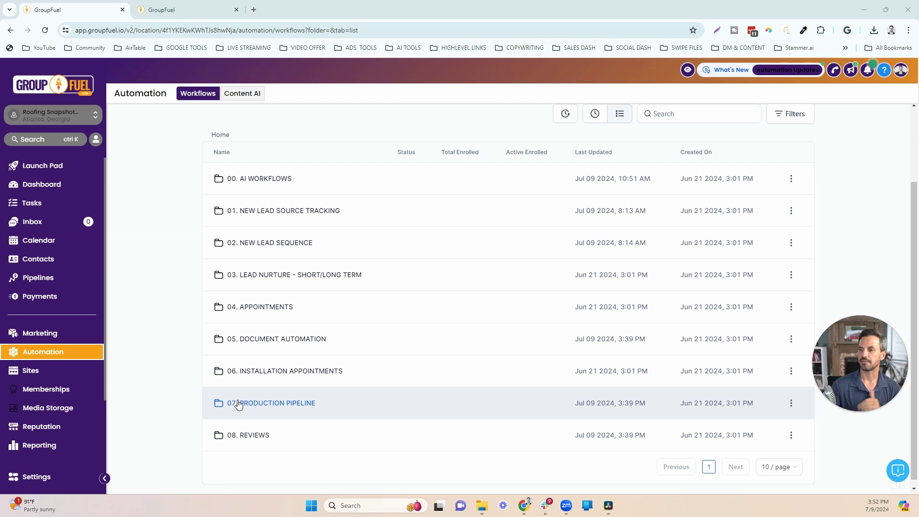
click(237, 438)
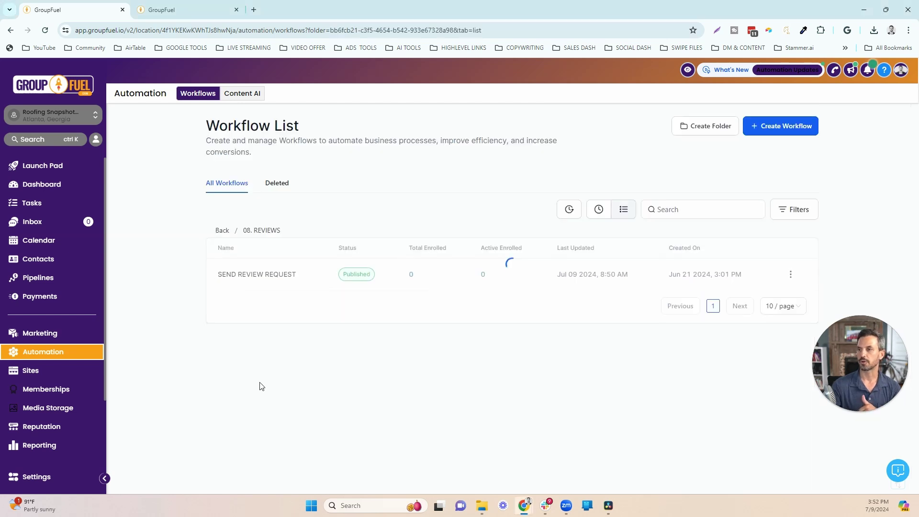
click(263, 274)
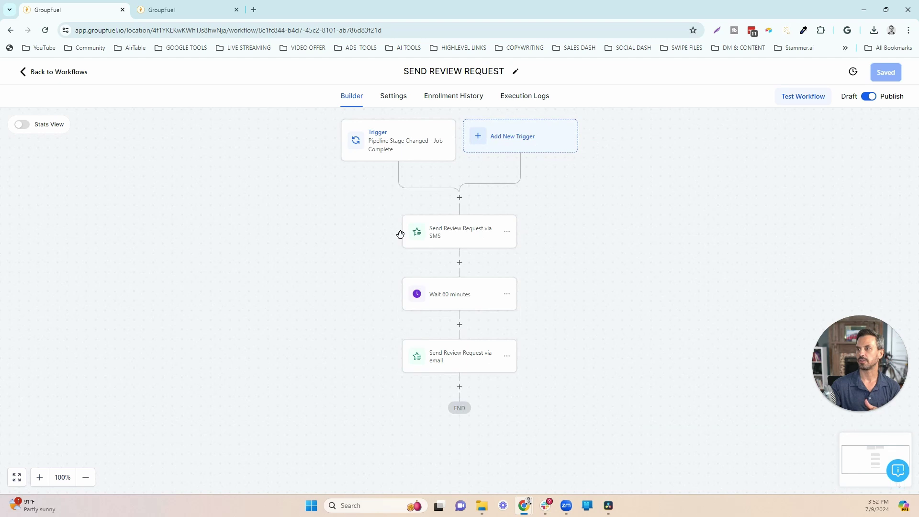
click(83, 74)
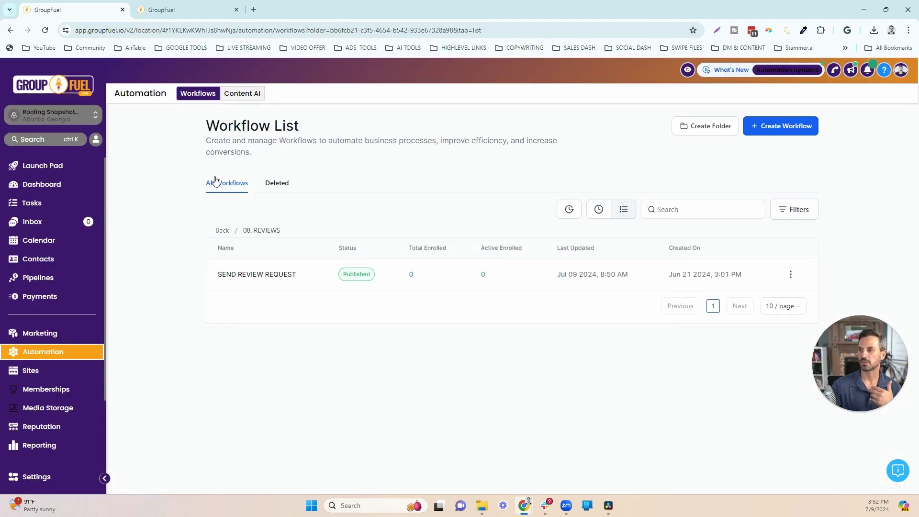
click(223, 231)
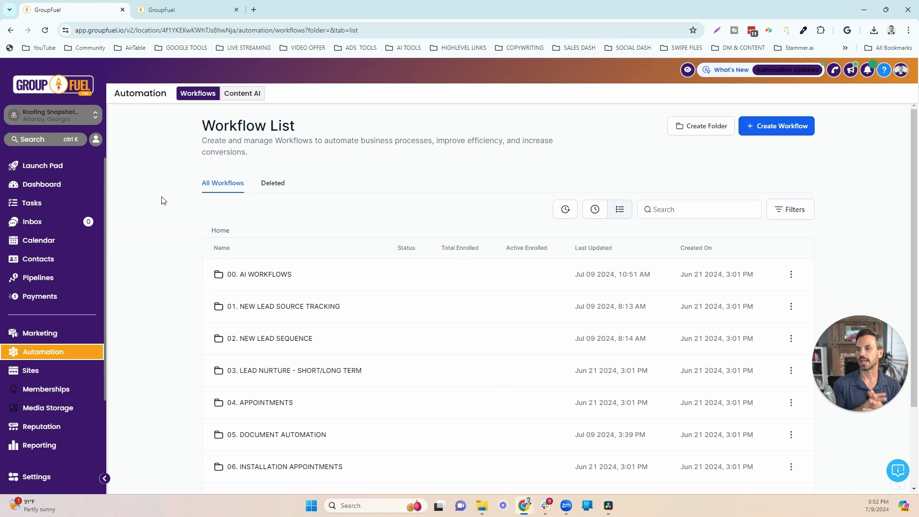